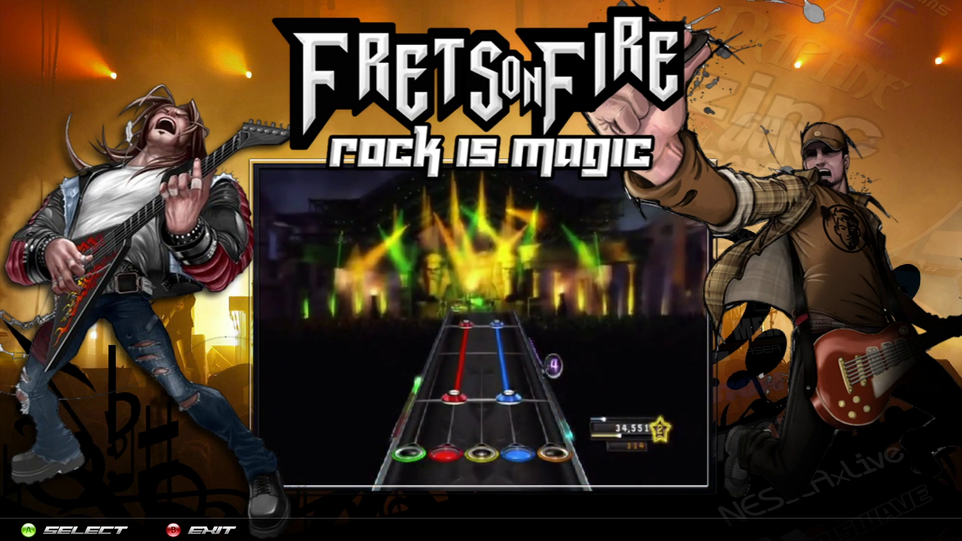
Step: Return to the system list, move from Frets on Fire to the Toolkit entry and run Exit To Windows
key("Escape")
key("Up")
key("Up")
key("Up")
key("Up")
key("Up")
key("Up")
key("Up")
key("Up")
key("Up")
key("Up")
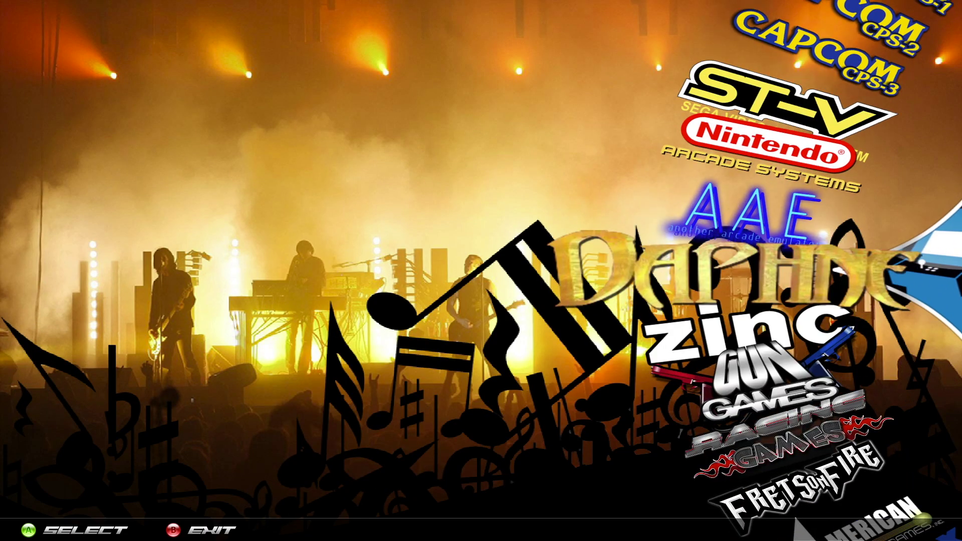
key("Up")
key("Up")
key("Up")
key("Up")
key("Up")
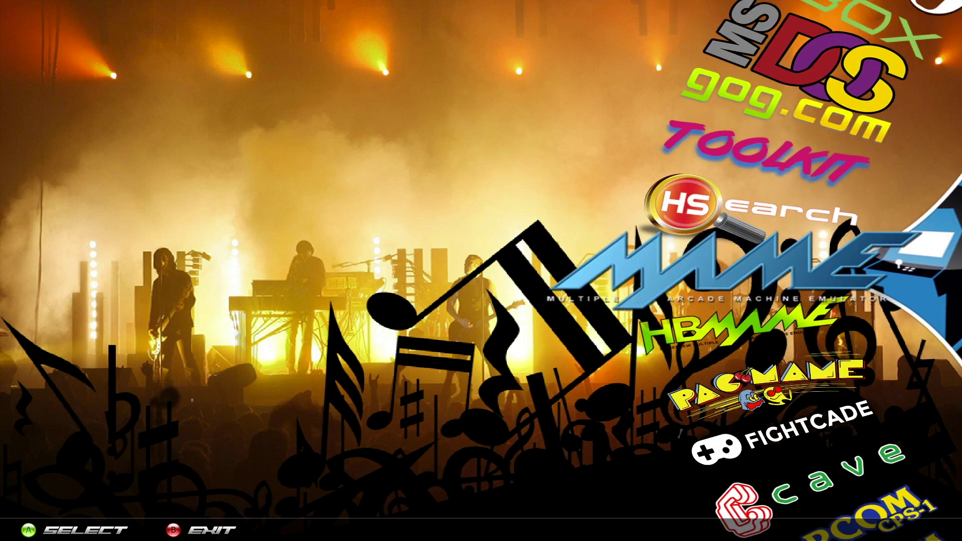
key("Return")
key("Down")
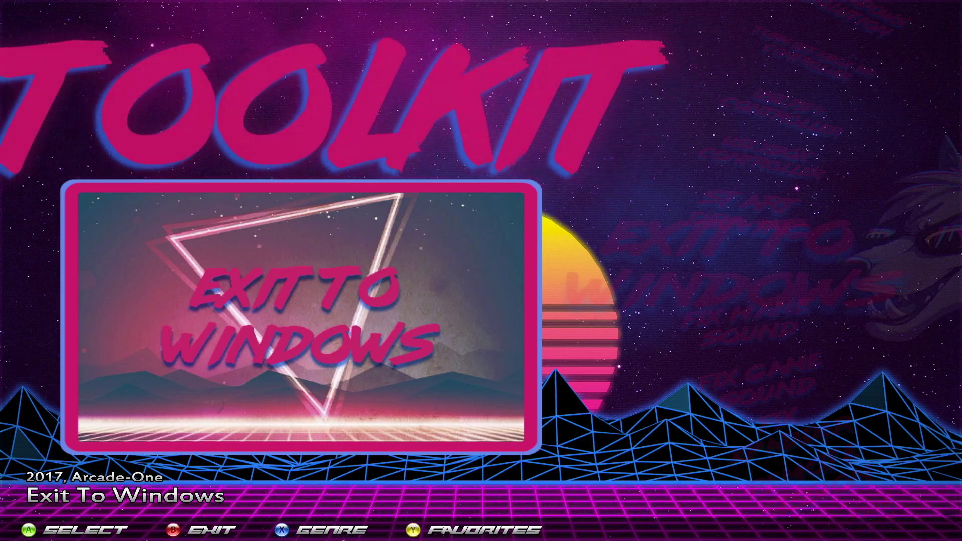
key("Return")
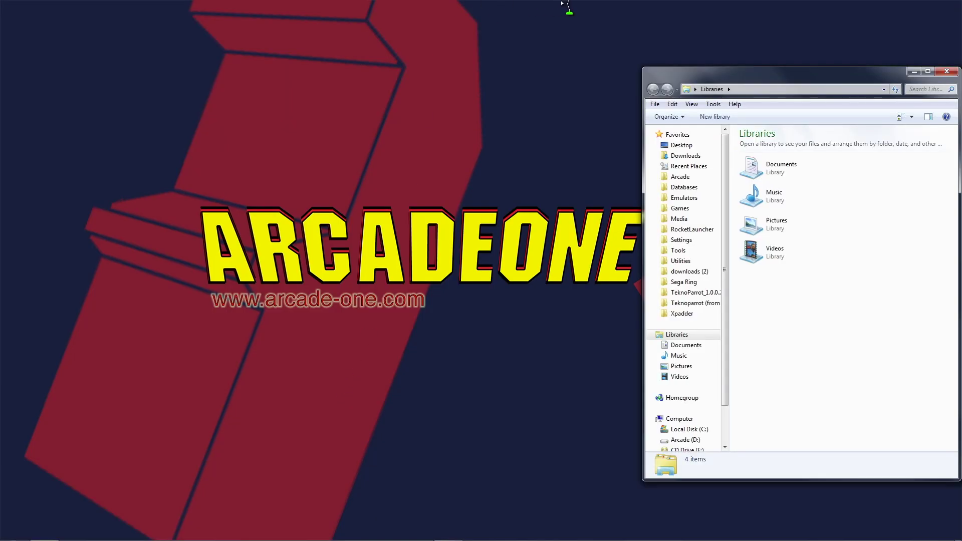
Step: Dock the Explorer window to half the screen and launch Guitar Hero Metallica.exe from the Frets On Fire folder on Roms (R:)
left_click_drag(792, 77, 954, 81)
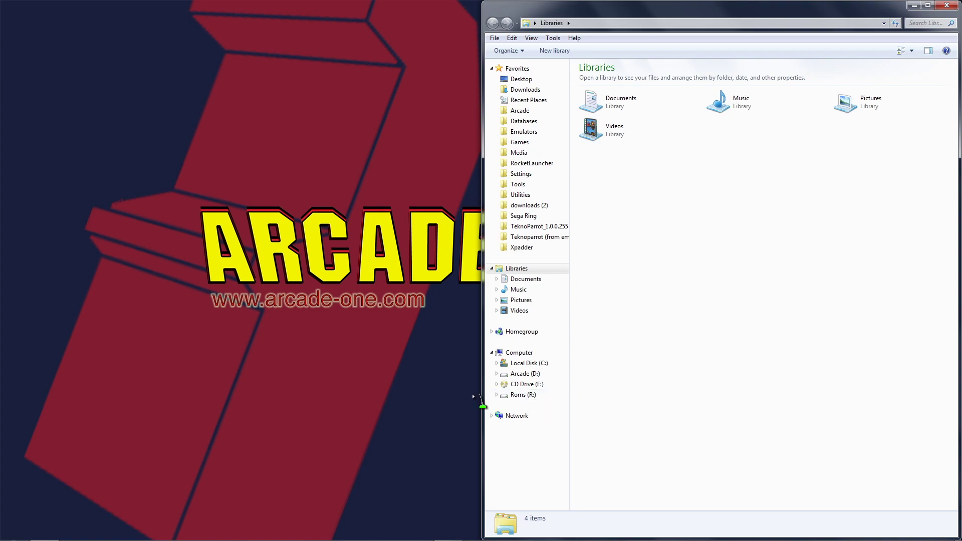
left_click(520, 395)
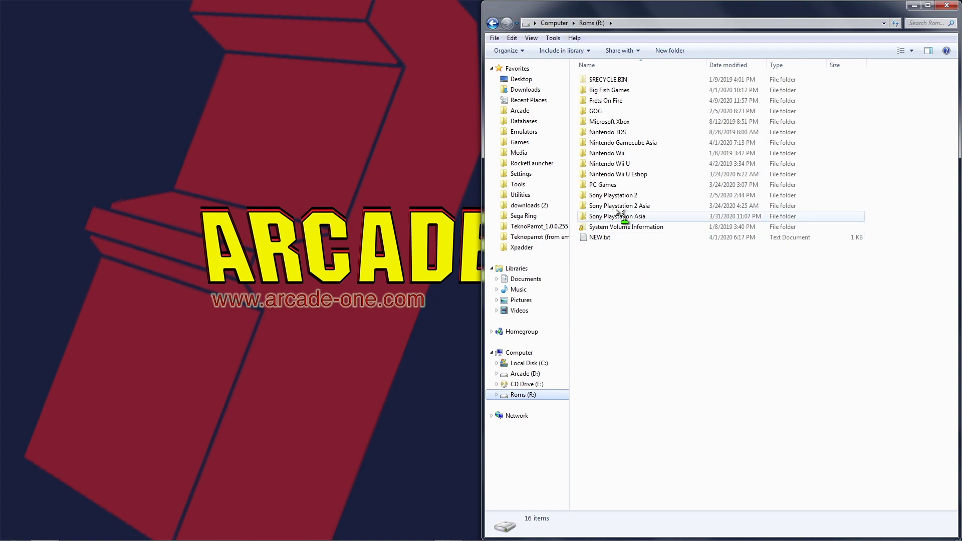
double_click(614, 102)
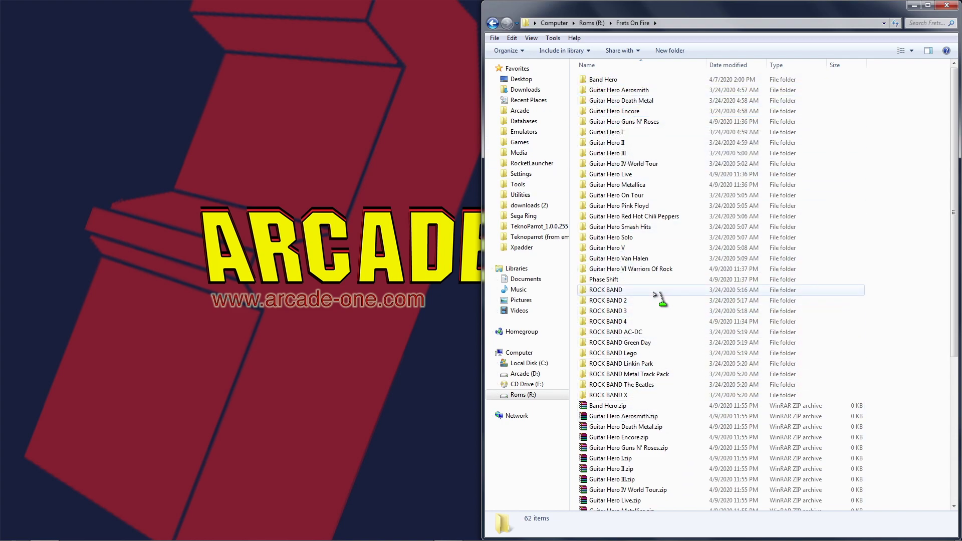
double_click(635, 185)
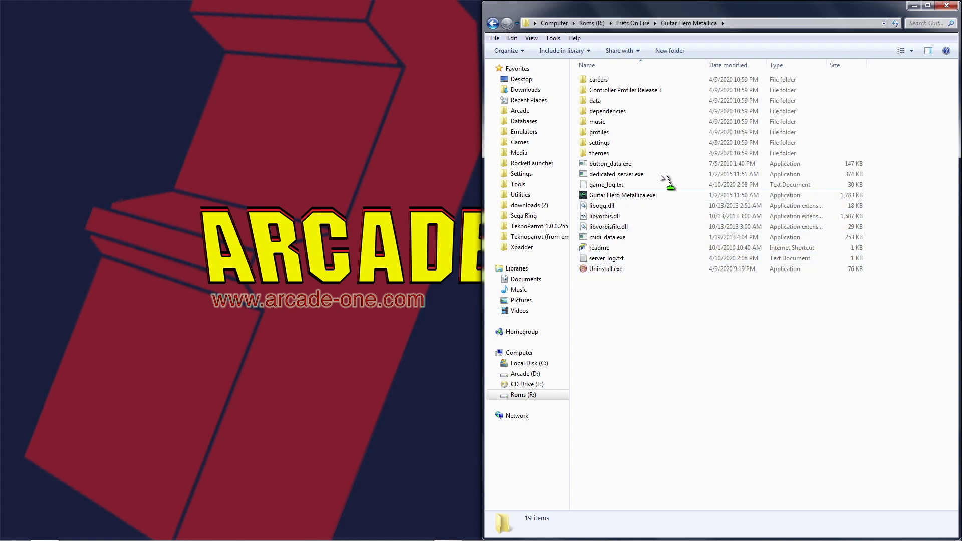
double_click(616, 196)
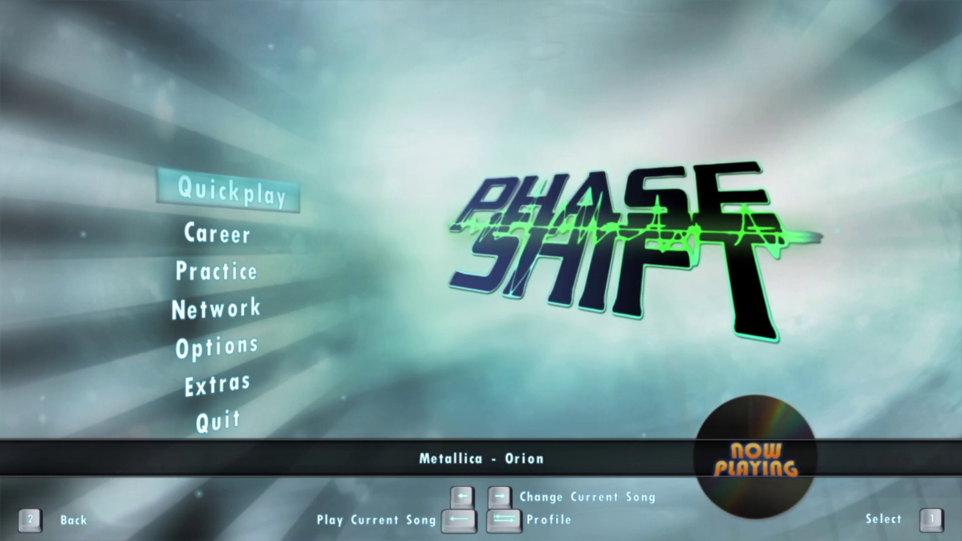
Step: Quit Phase Shift from its main menu
key("Down")
key("Down")
key("Down")
key("Down")
key("Down")
key("Down")
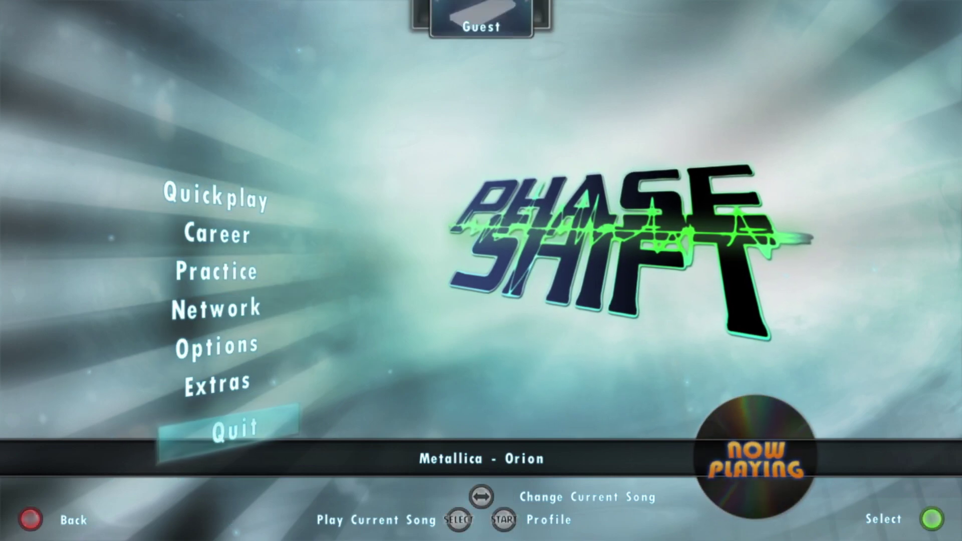
key("Up")
key("Down")
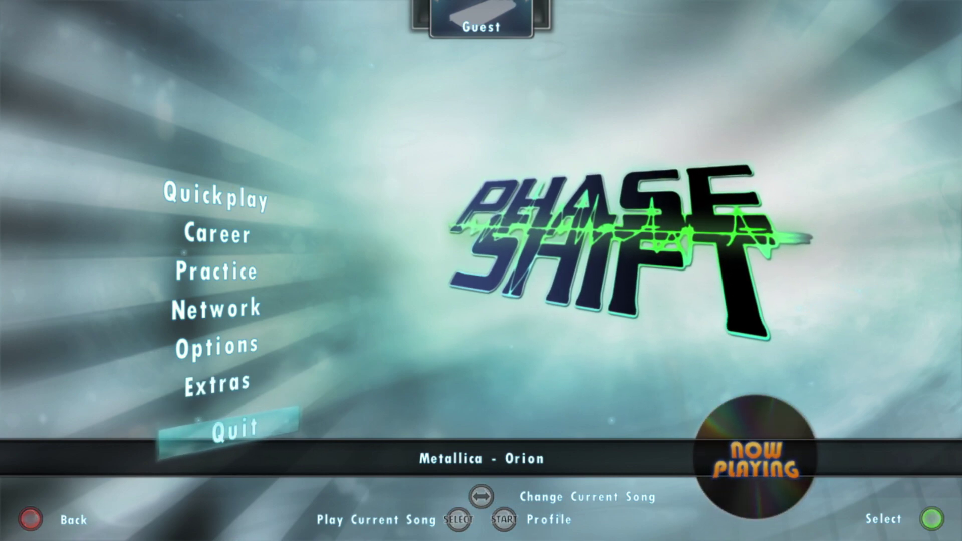
key("Return")
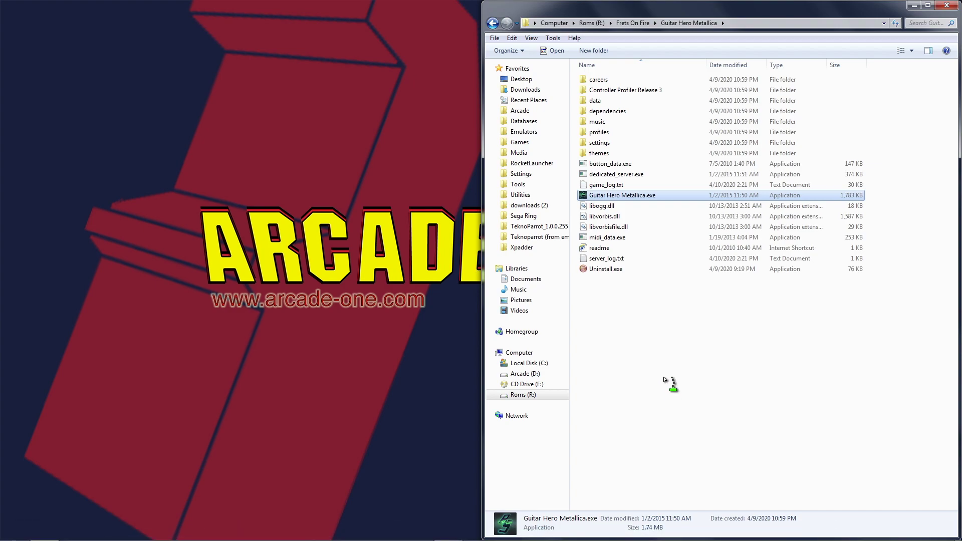
Step: Go back to the Frets On Fire folder and launch Band Hero.exe from the Band Hero folder
left_click(492, 23)
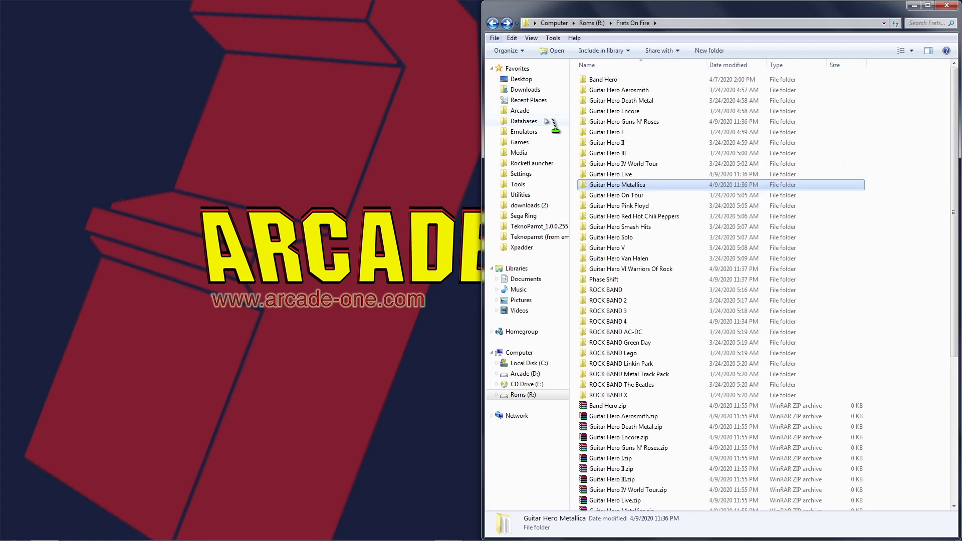
left_click(611, 81)
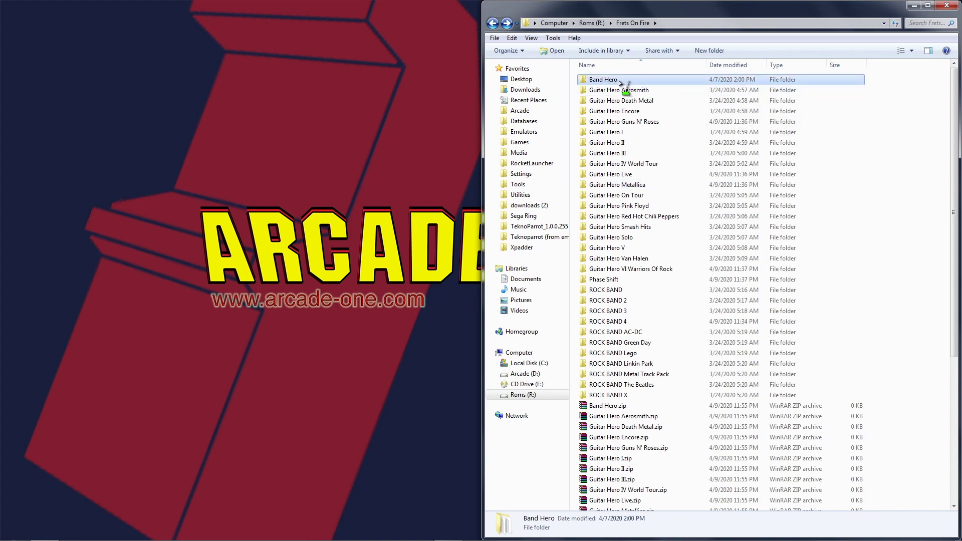
double_click(619, 82)
left_click(649, 144)
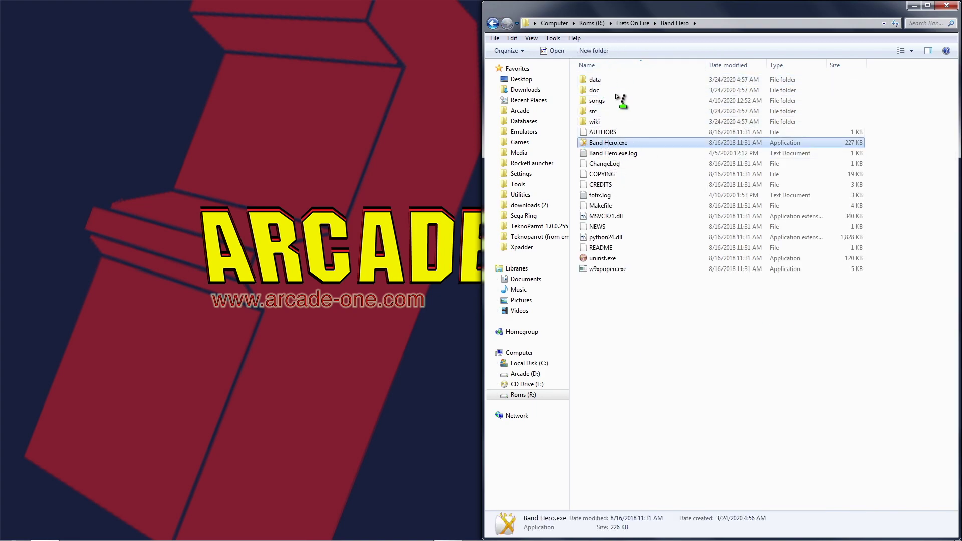
left_click(630, 310)
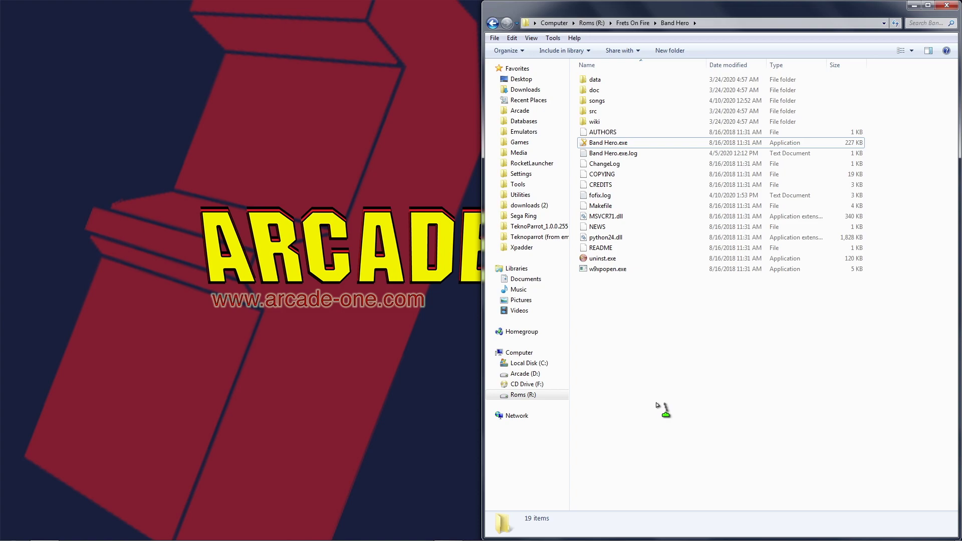
left_click_drag(739, 7, 961, 49)
left_click(609, 143)
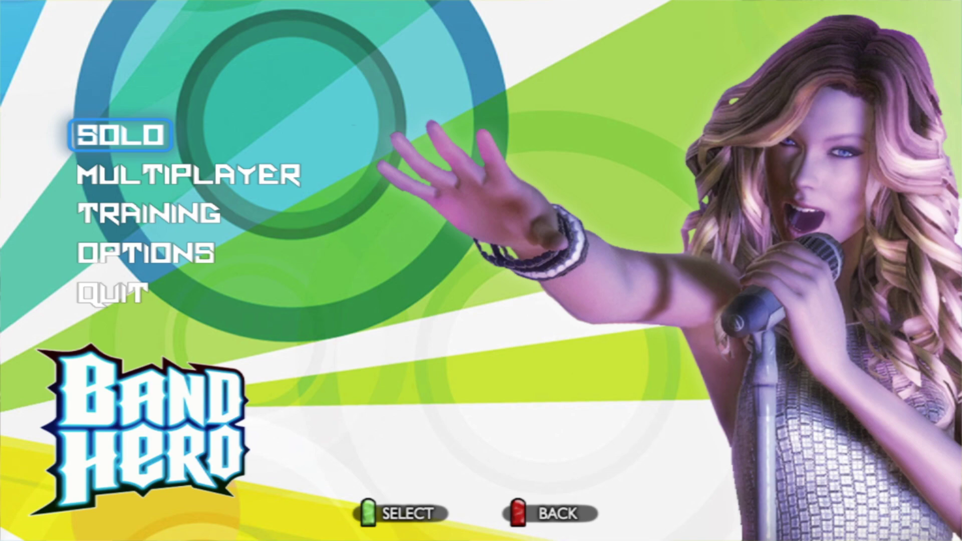
Step: Open the Control Settings in the Band Hero options
key("Down")
key("Down")
key("Down")
key("Return")
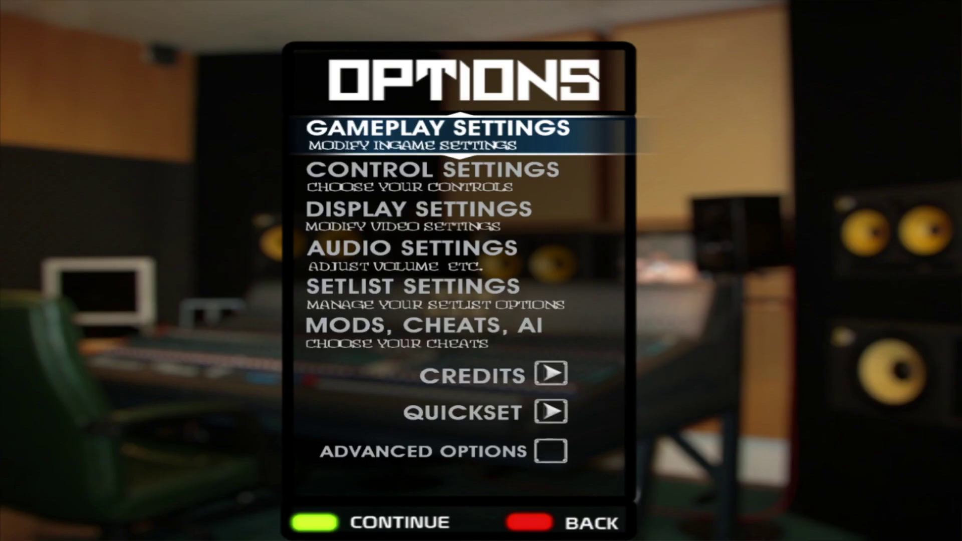
key("Down")
key("Down")
key("Down")
key("Down")
key("Up")
key("Up")
key("Down")
key("Down")
key("Up")
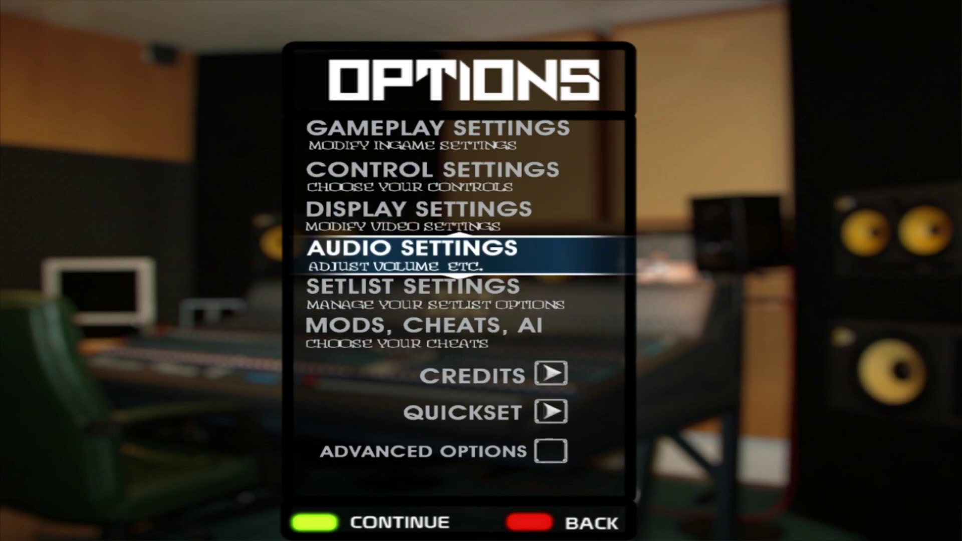
key("Up")
key("Up")
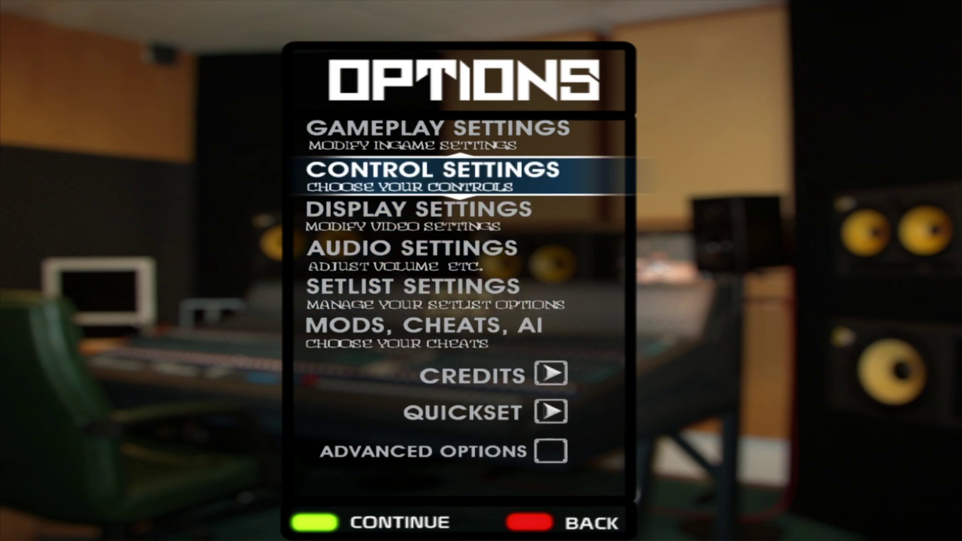
key("Return")
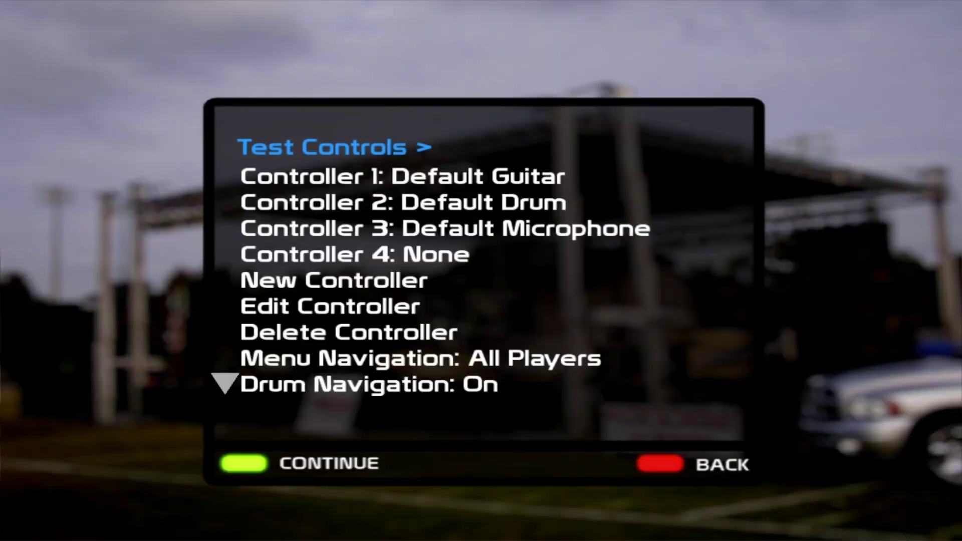
Step: Assign the PS2 Guitar profile to Controller 1
key("Down")
key("Down")
key("Down")
key("Down")
key("Up")
key("Up")
key("Up")
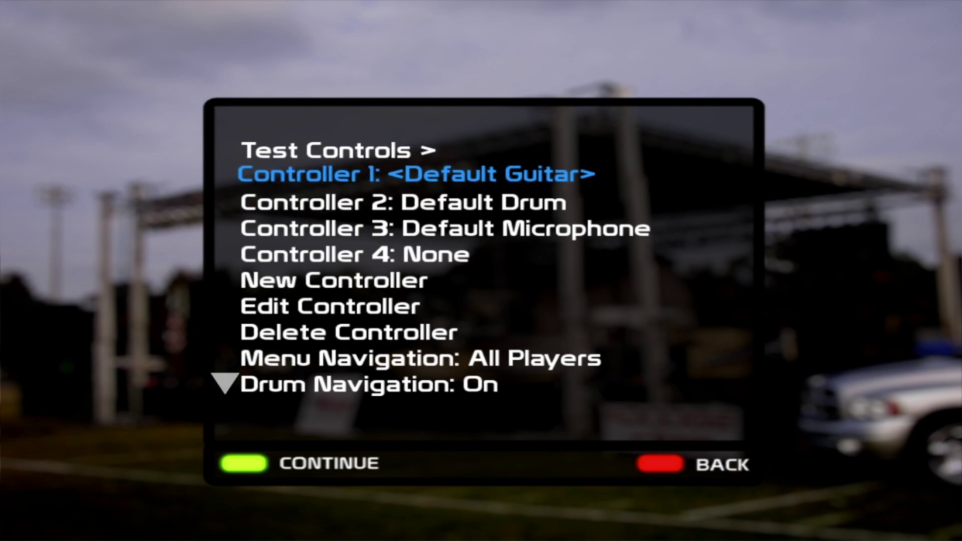
key("Down")
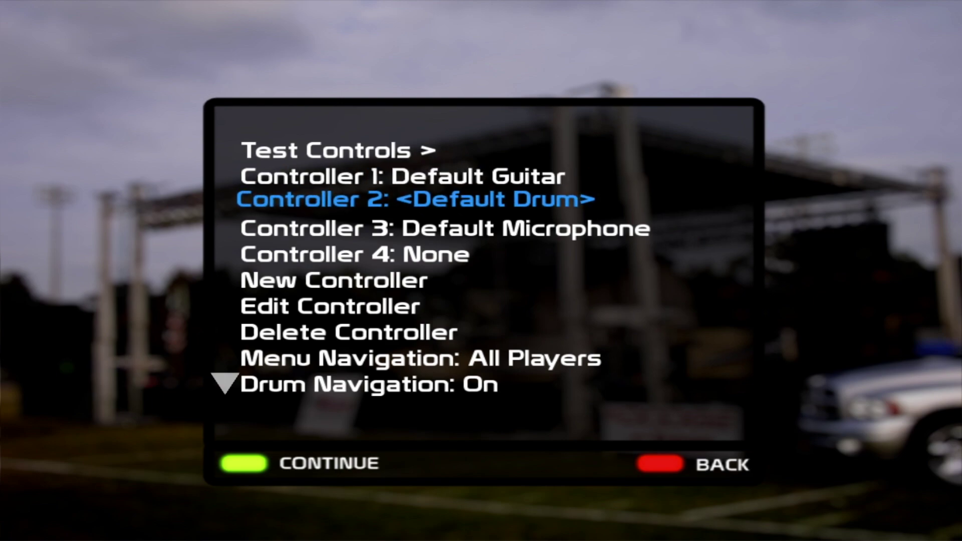
key("Up")
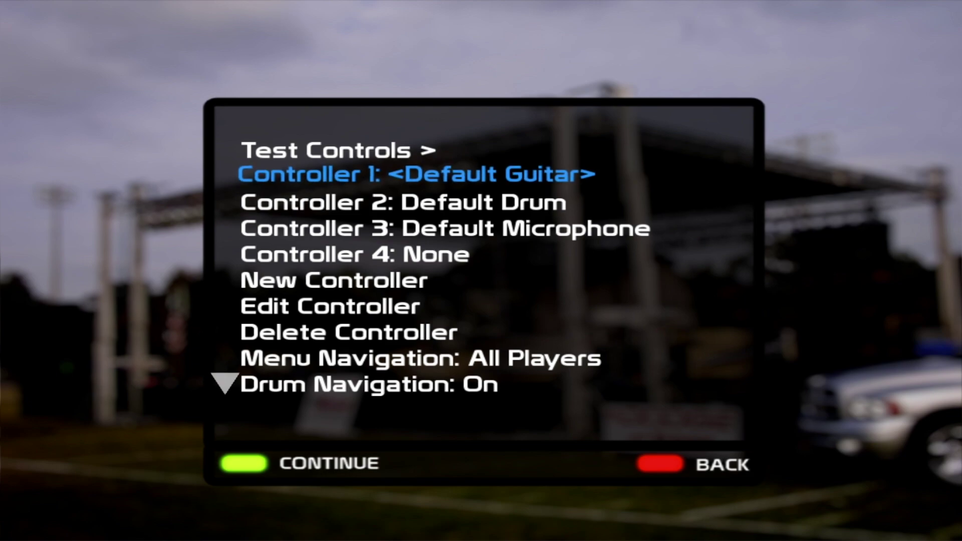
key("Right")
key("Right")
key("Right")
key("Right")
key("Right")
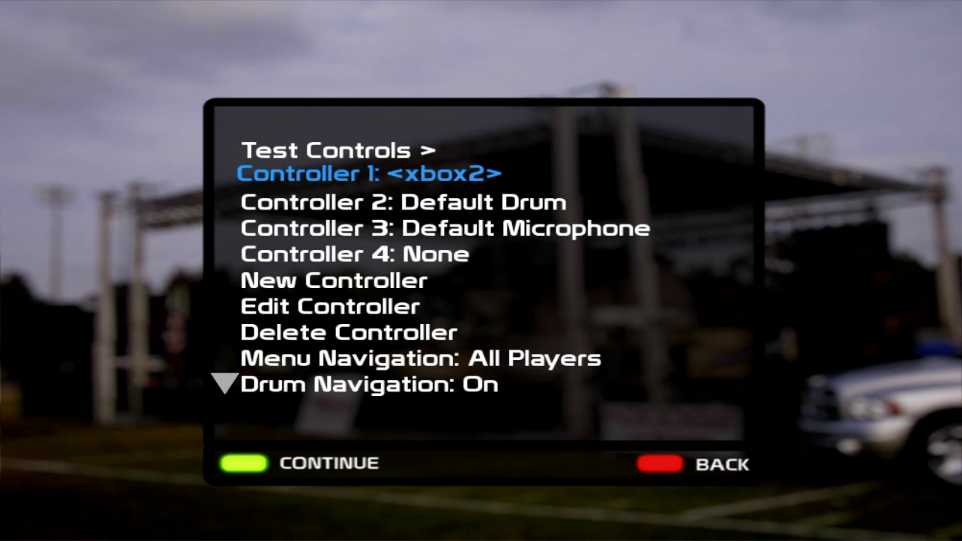
key("Right")
key("Right")
key("Right")
key("Right")
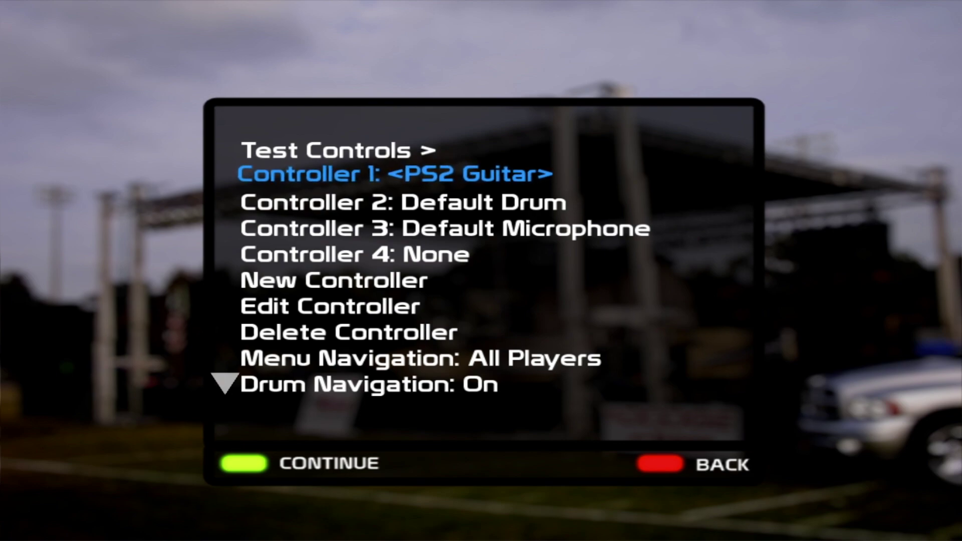
Step: Create a new controller profile named test
key("Down")
key("Down")
key("Down")
key("Down")
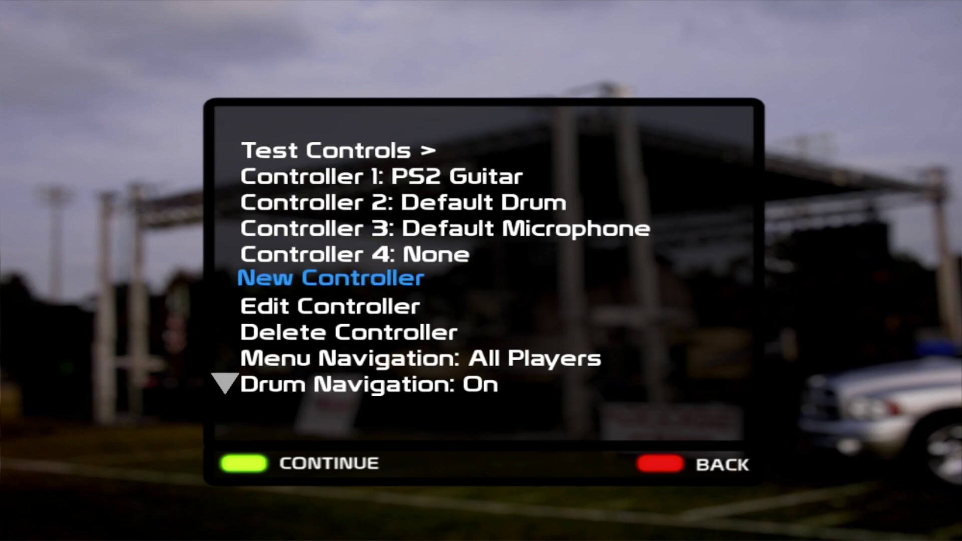
key("Return")
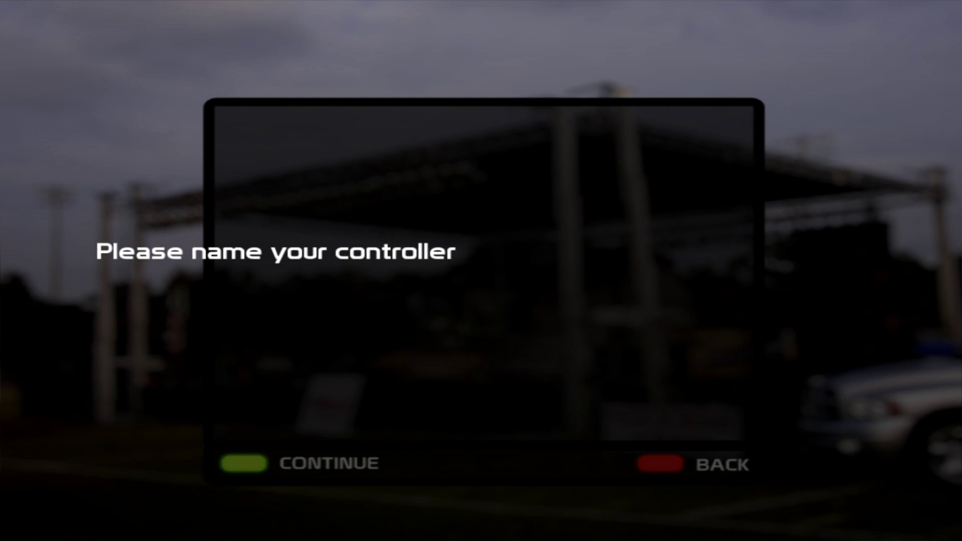
type("tel")
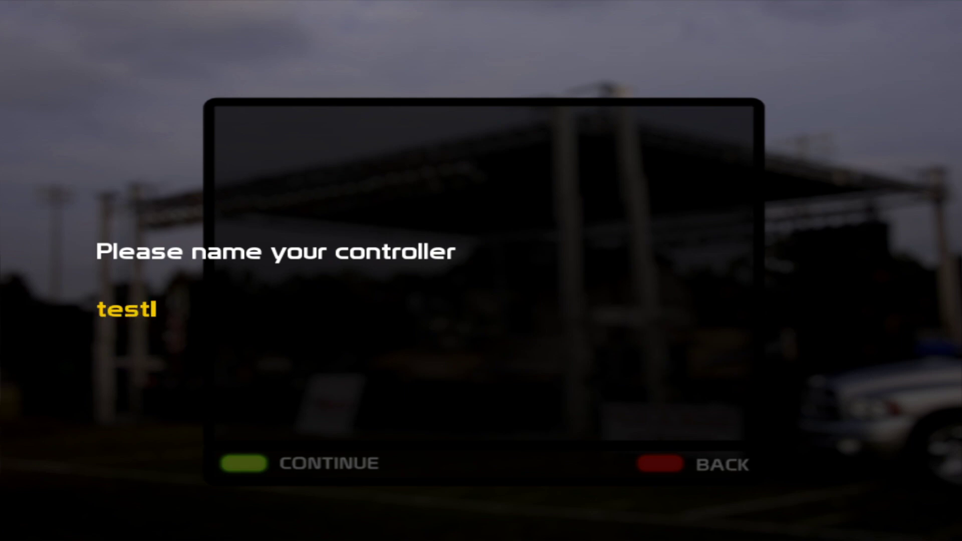
key("Return")
Step: Look through the new controller's whole list of assignments, from the controller type and picks to the frets and solo frets
key("Down")
key("Down")
key("Down")
key("Down")
key("Down")
key("Down")
key("Down")
key("Down")
key("Down")
key("Down")
key("Down")
key("Down")
key("Down")
key("Up")
key("Up")
key("Up")
key("Up")
key("Up")
key("Up")
key("Up")
key("Up")
key("Up")
key("Up")
key("Up")
key("Up")
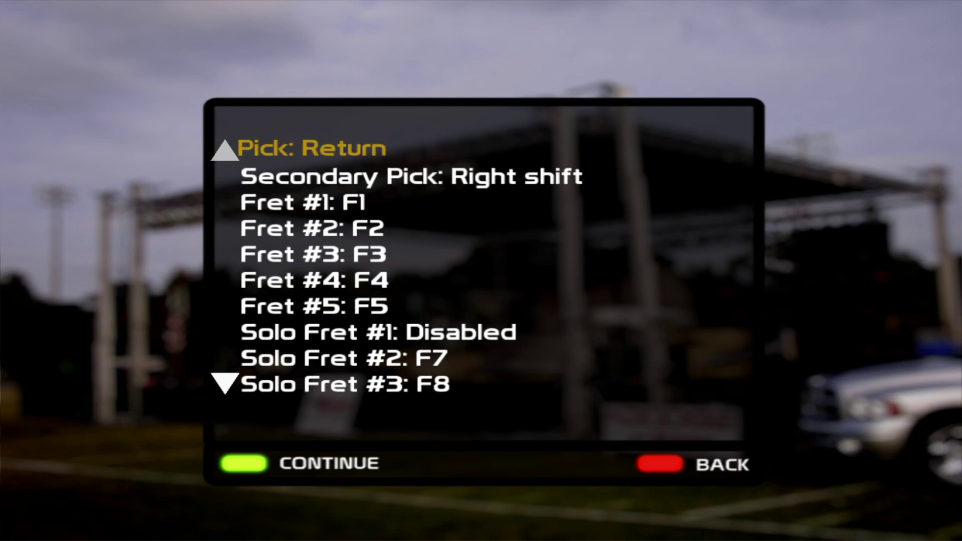
key("Down")
key("Down")
key("Up")
key("Up")
key("Up")
key("Up")
key("Down")
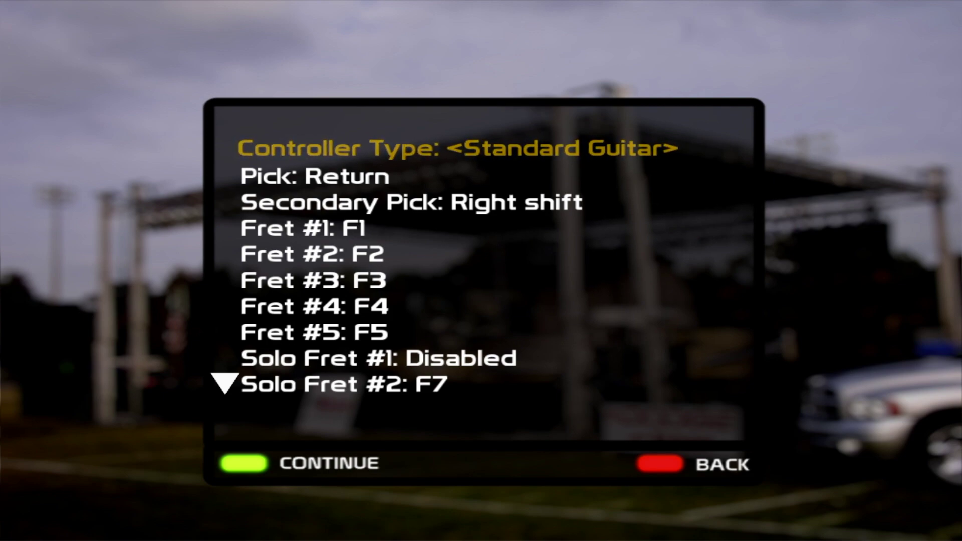
Step: Map Pick to Joy #1, axis 1 high and Secondary Pick to Joy #1, axis 1 low for the Standard Guitar controller
key("Down")
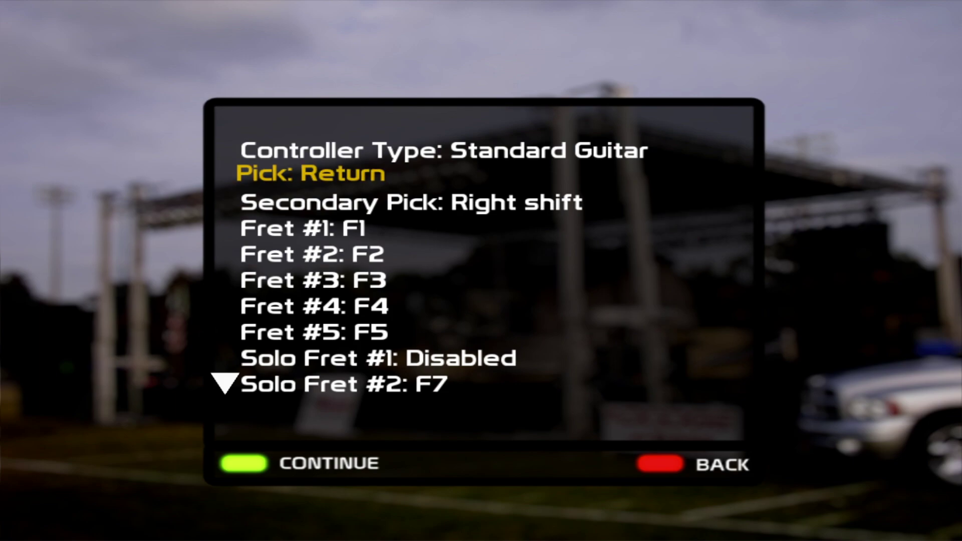
key("Return")
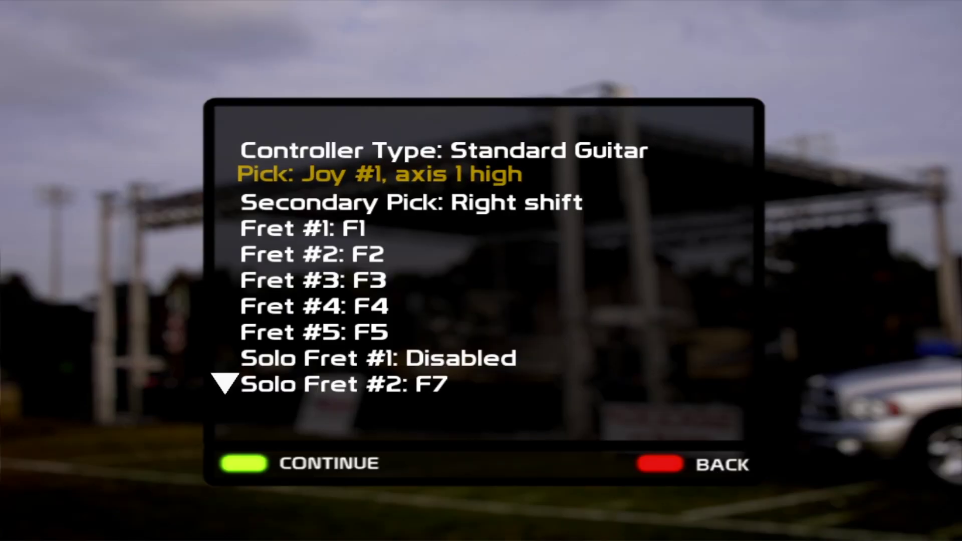
key("Down")
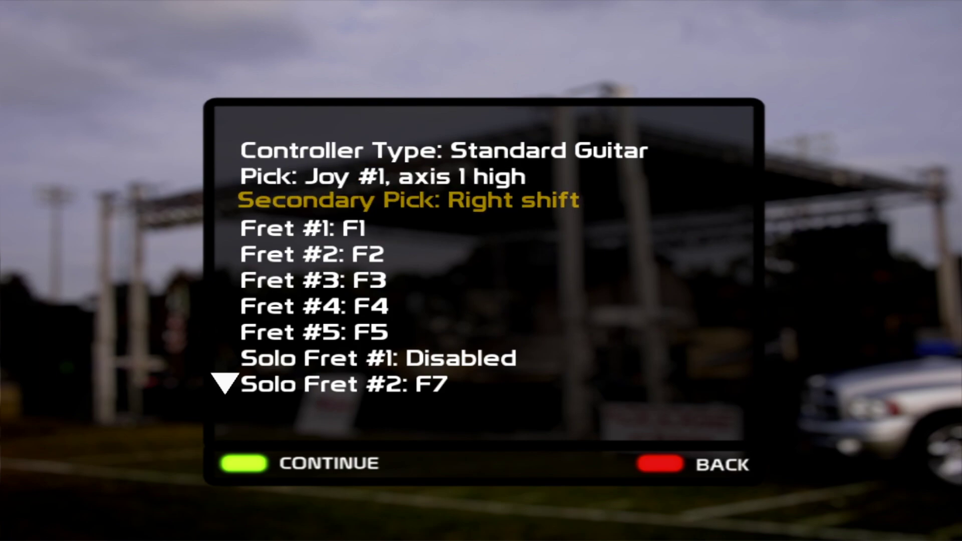
key("Return")
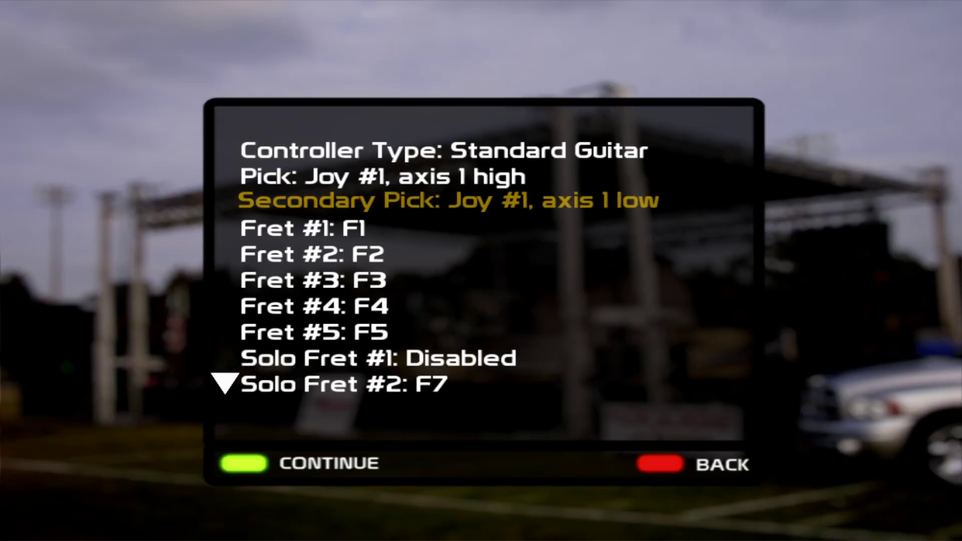
Step: Map Fret #1 to F and Fret #2 to B for the test controller
key("Down")
key("Down")
key("Down")
key("Down")
key("Down")
key("Up")
key("Up")
key("Up")
key("Up")
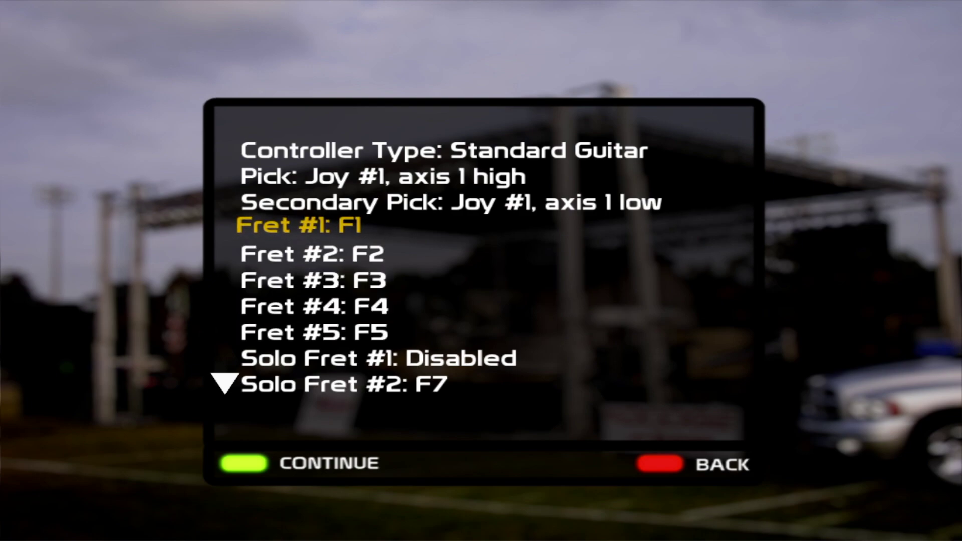
key("Return")
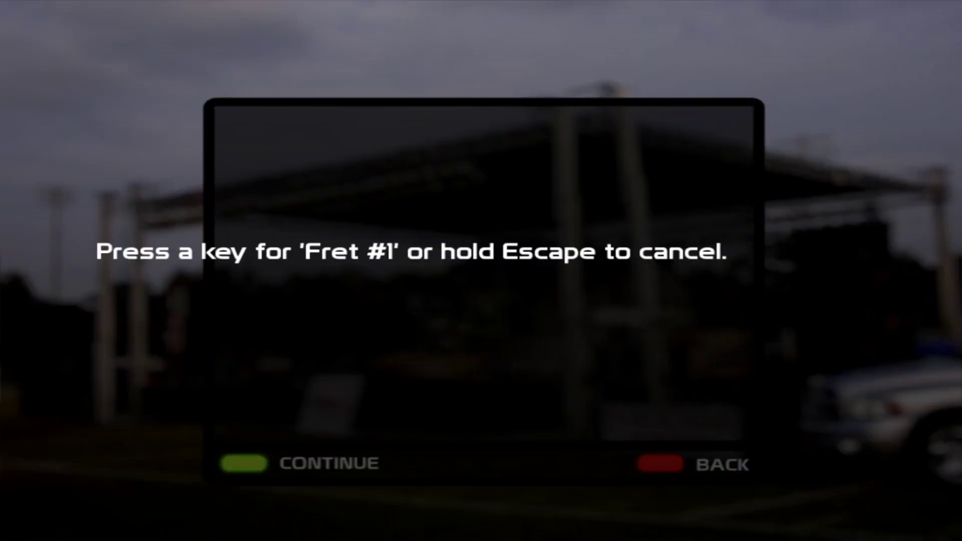
key("f")
key("Down")
key("Return")
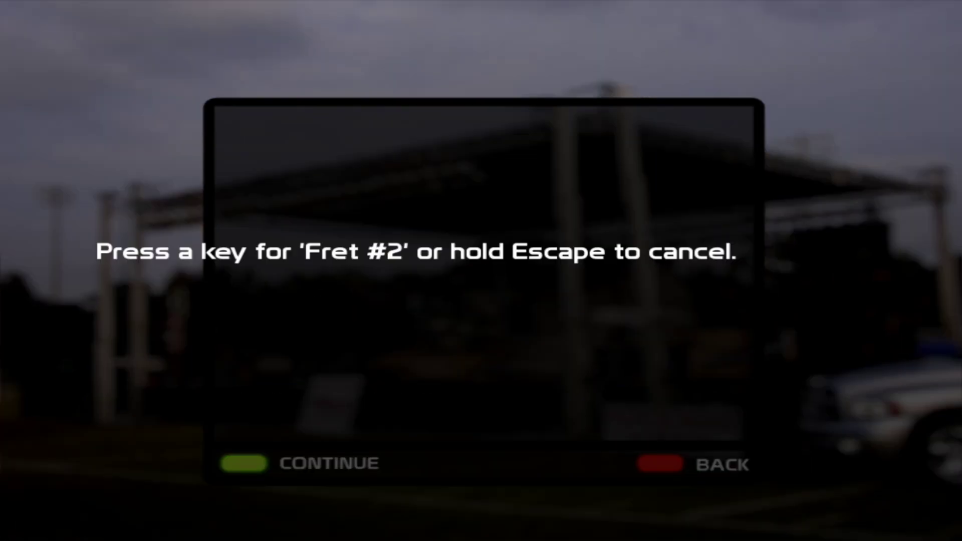
key("b")
Step: Look through the test controller's remaining assignments, from the solo frets and movement to the analog settings
key("Down")
key("Down")
key("Down")
key("Down")
key("Down")
key("Down")
key("Down")
key("Down")
key("Down")
key("Down")
key("Down")
key("Down")
key("Down")
key("Down")
key("Down")
key("Down")
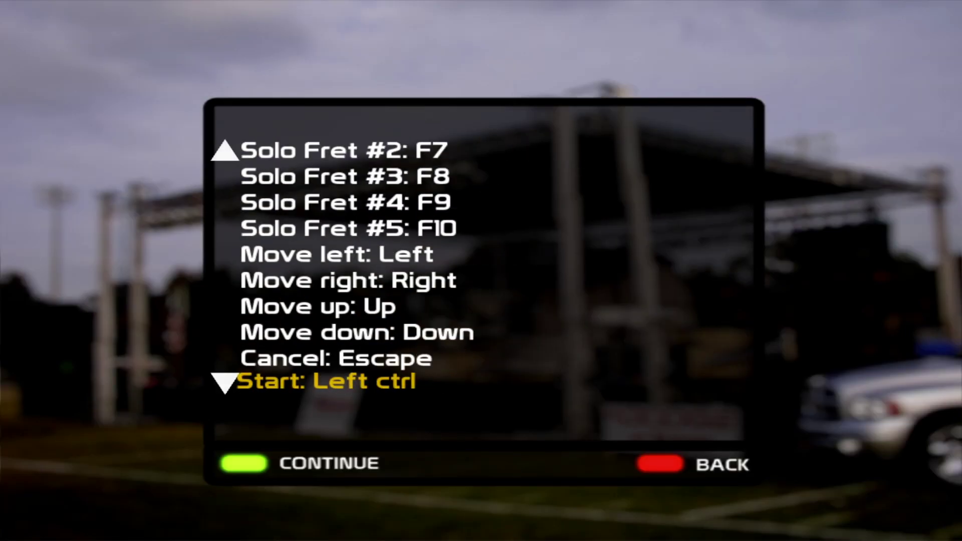
key("Down")
key("Down")
key("Down")
key("Down")
key("Up")
key("Up")
key("Up")
key("Up")
key("Up")
key("Up")
key("Up")
key("Up")
key("Down")
key("Down")
key("Down")
key("Down")
key("Down")
key("Up")
key("Up")
key("Up")
key("Up")
key("Up")
key("Up")
key("Up")
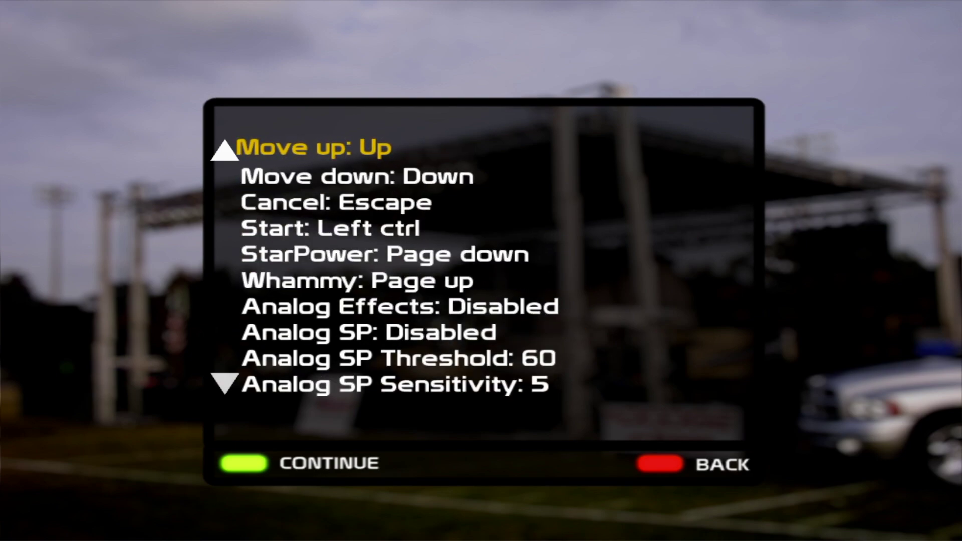
Step: Examine the test controller's movement, Cancel, Start, StarPower and Whammy assignments
key("Up")
key("Up")
key("Down")
key("Down")
key("Down")
key("Down")
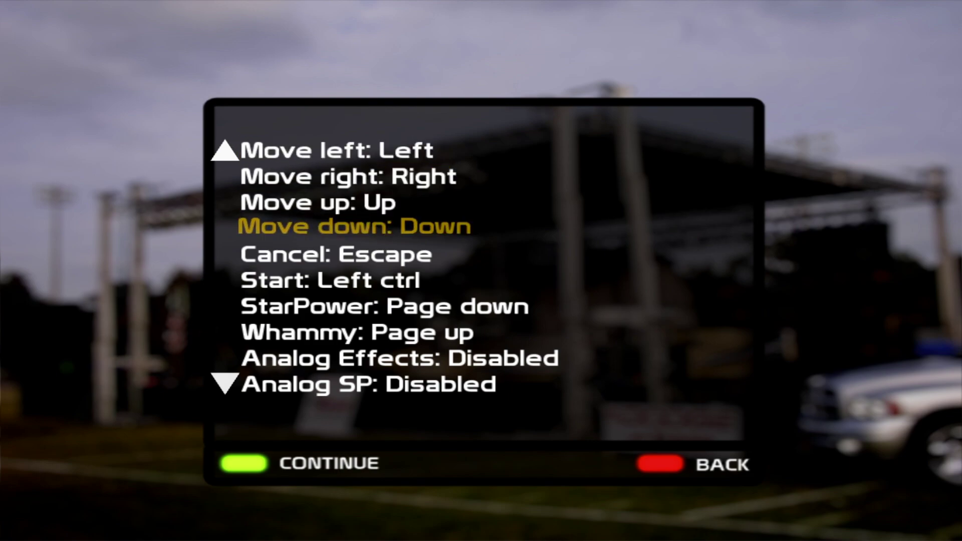
key("Down")
key("Down")
key("Up")
key("Up")
key("Down")
key("Down")
key("Down")
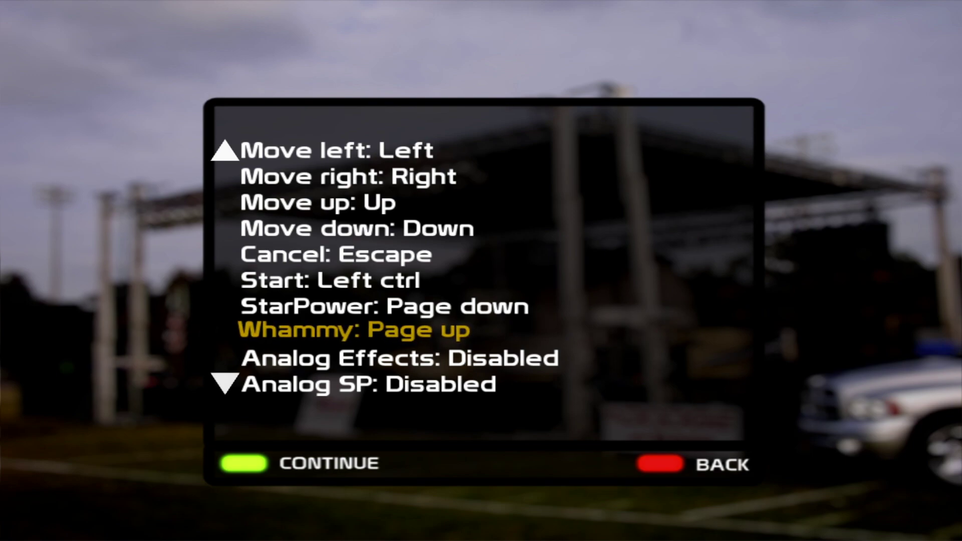
Step: Review the analog, Two-Chord Max and rename options of the test controller and return to the controller settings
key("Down")
key("Down")
key("Down")
key("Down")
key("Down")
key("Down")
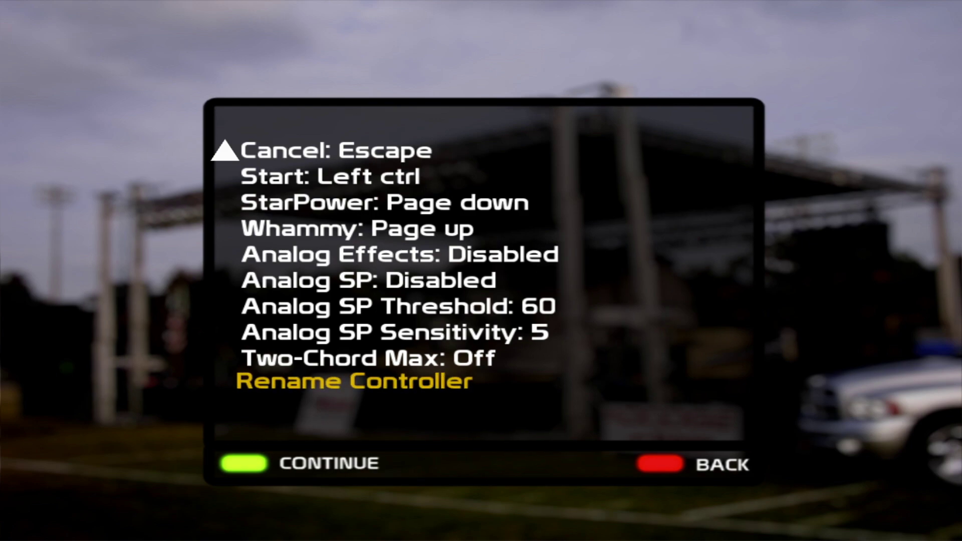
key("Down")
key("Up")
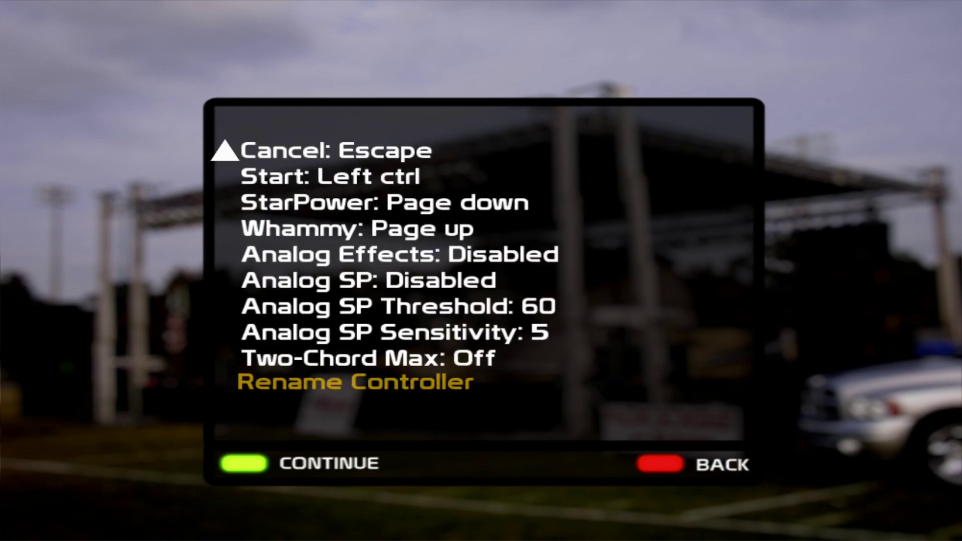
key("Up")
key("Down")
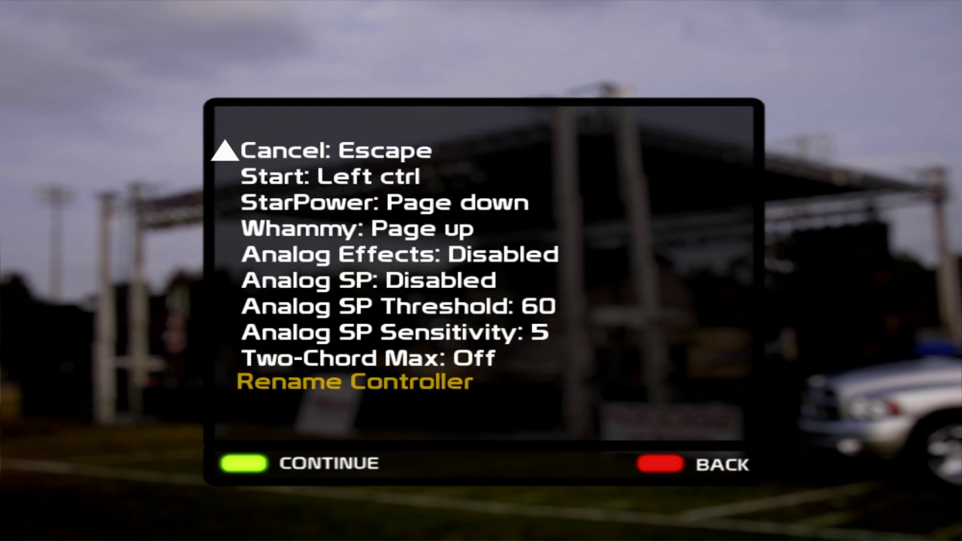
key("Escape")
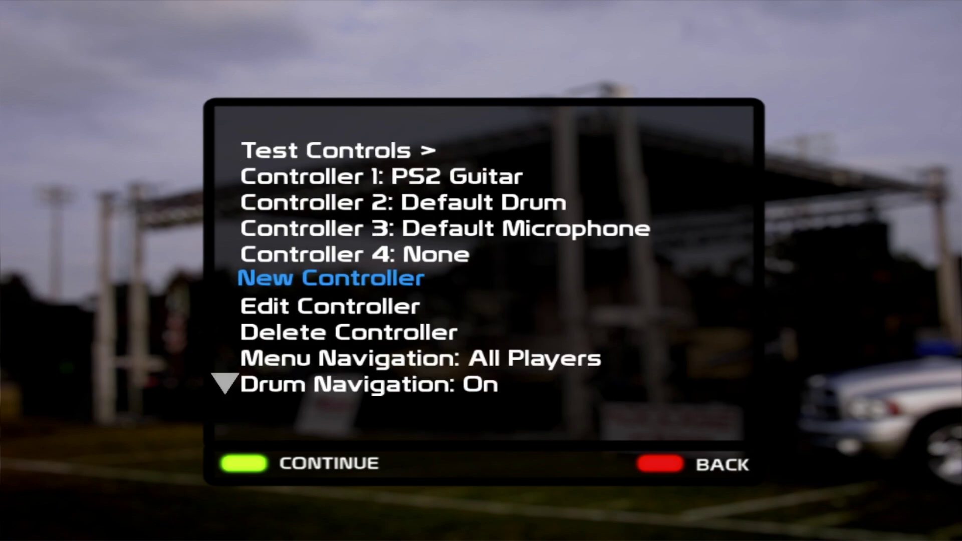
Step: Assign the xbox profile to Controller 1
key("Up")
key("Up")
key("Up")
key("Up")
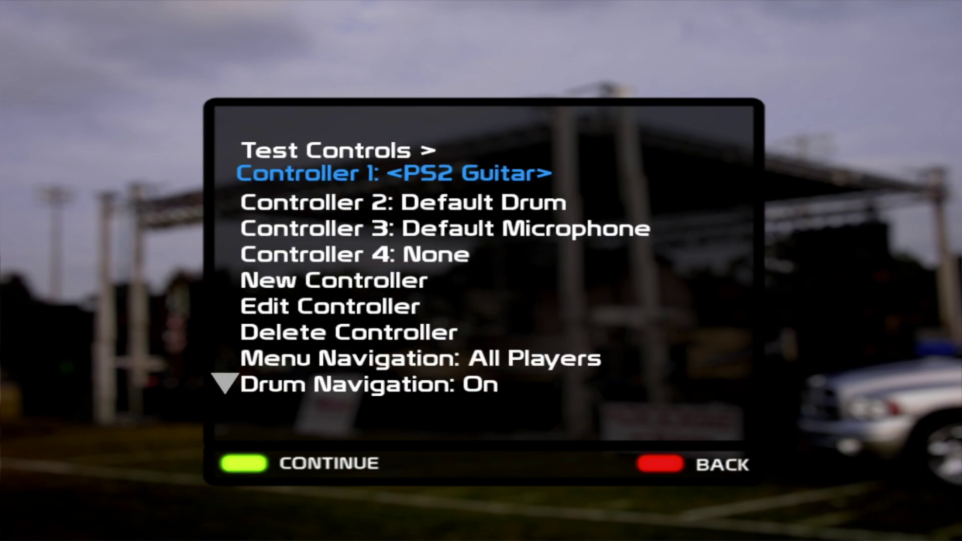
key("Right")
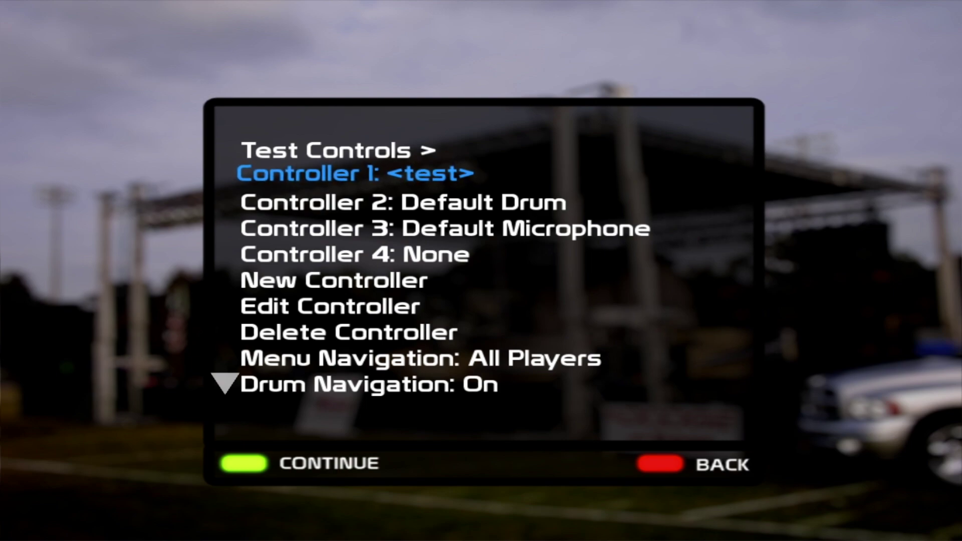
key("Right")
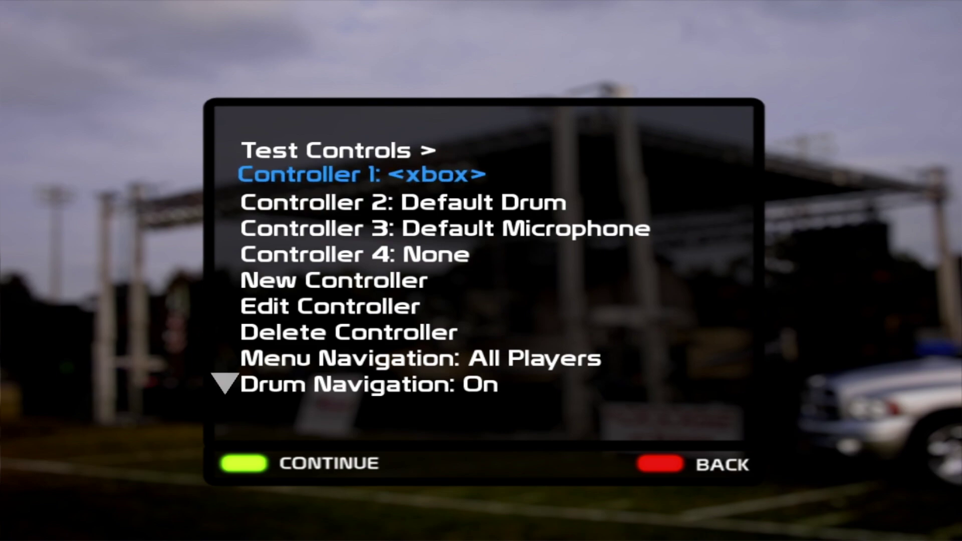
Step: Assign the xbox2 profile to Controller 2
key("Down")
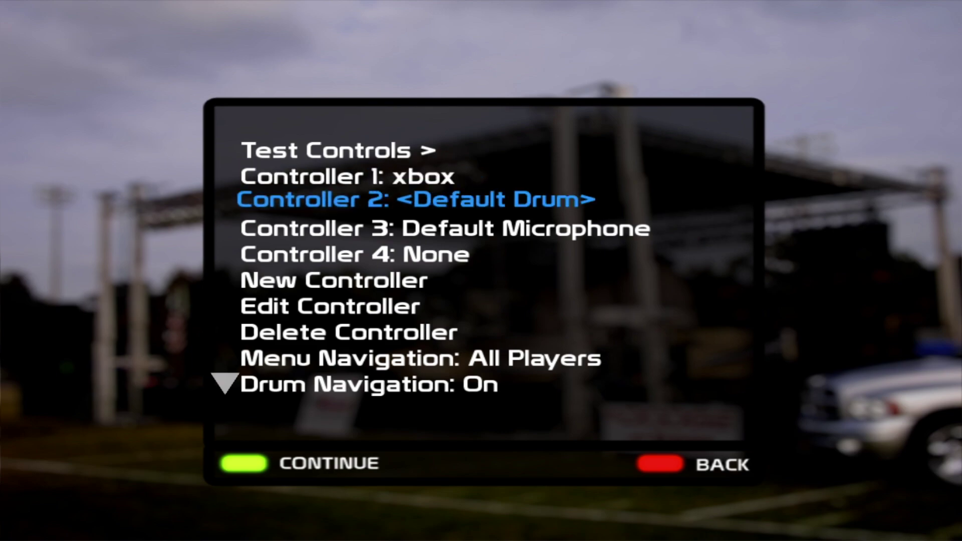
key("Right")
key("Right")
key("Right")
key("Right")
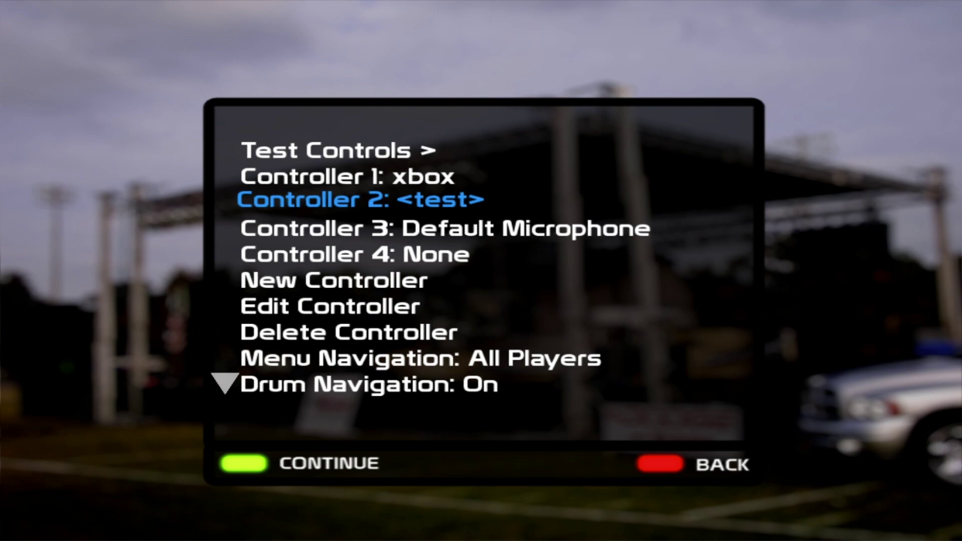
key("Right")
Step: Set Controller 3 to None
key("Down")
key("Down")
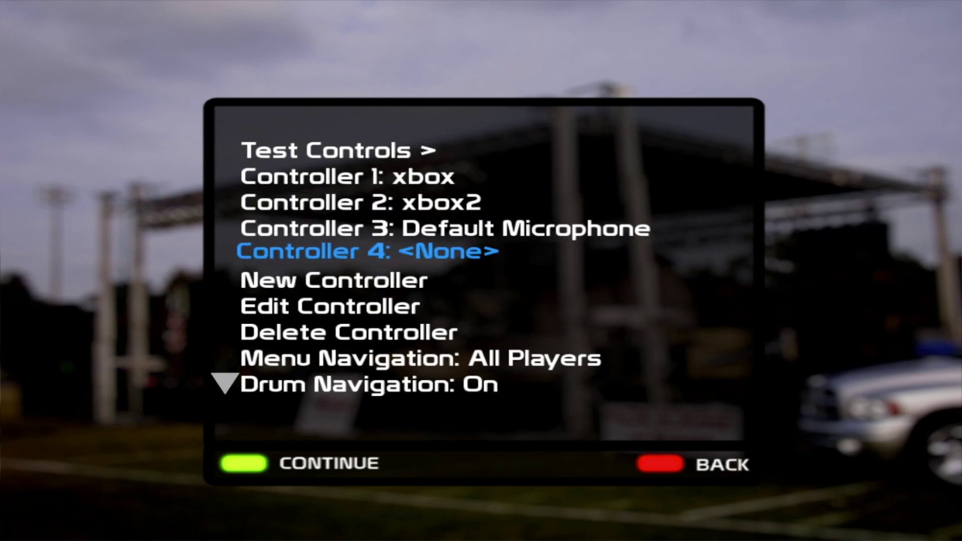
key("Down")
key("Down")
key("Up")
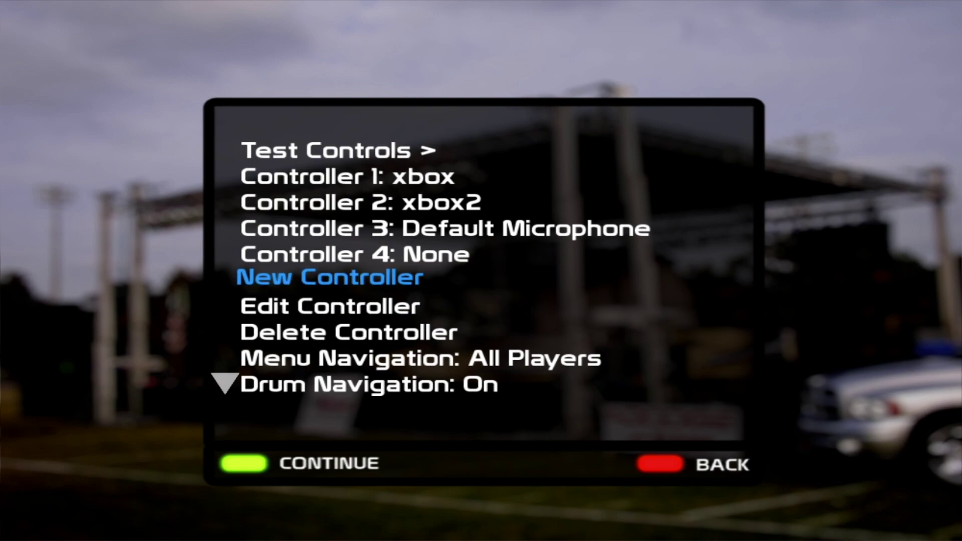
key("Up")
key("Up")
key("Right")
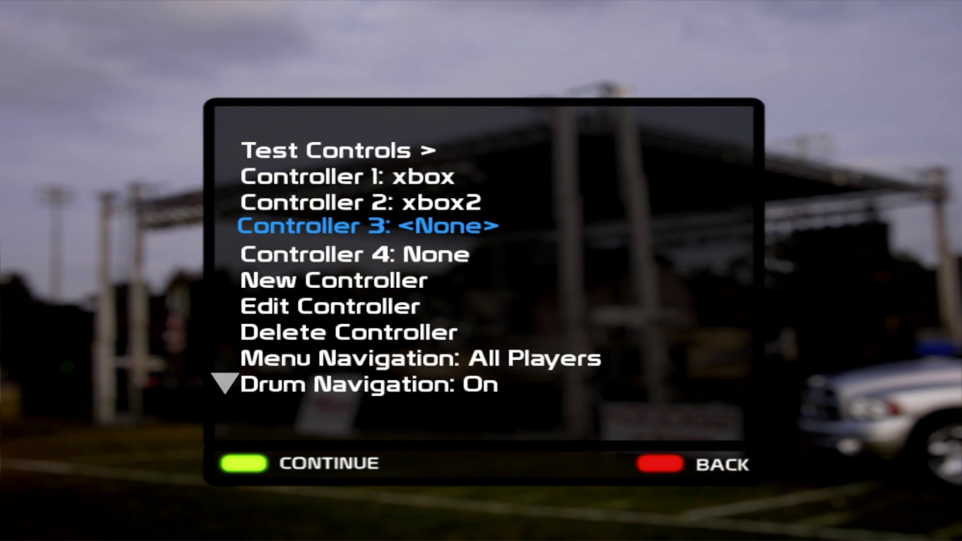
Step: Open the xbox controller profile for editing and examine its pick and fret assignments
key("Down")
key("Down")
key("Down")
key("Down")
key("Return")
key("Down")
key("Up")
key("Return")
key("Down")
key("Down")
key("Down")
key("Down")
key("Down")
key("Down")
key("Down")
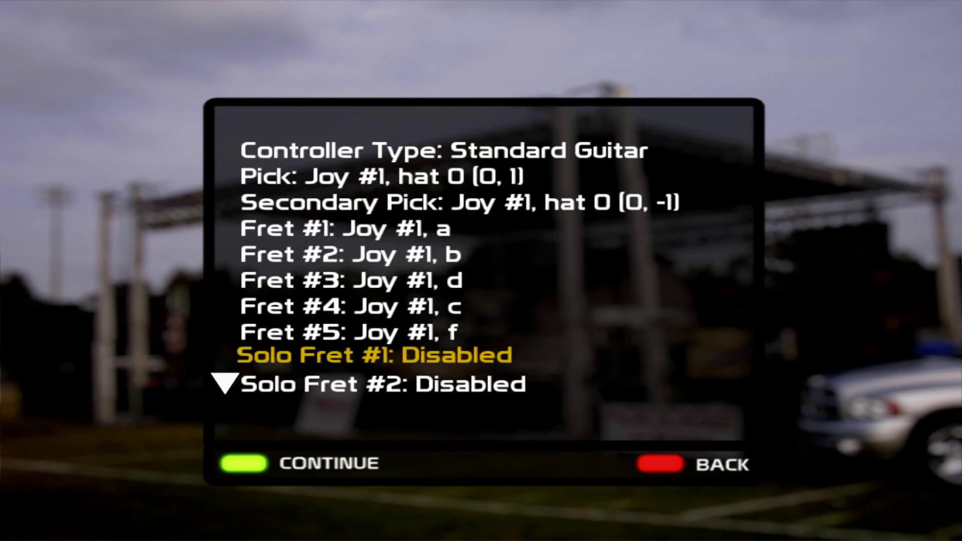
Step: Examine the xbox profile's solo fret, movement, Cancel, Start, StarPower and Whammy assignments, and leave the profile
key("Down")
key("Down")
key("Down")
key("Down")
key("Down")
key("Down")
key("Down")
key("Down")
key("Down")
key("Down")
key("Down")
key("Down")
key("Down")
key("Down")
key("Up")
key("Up")
key("Down")
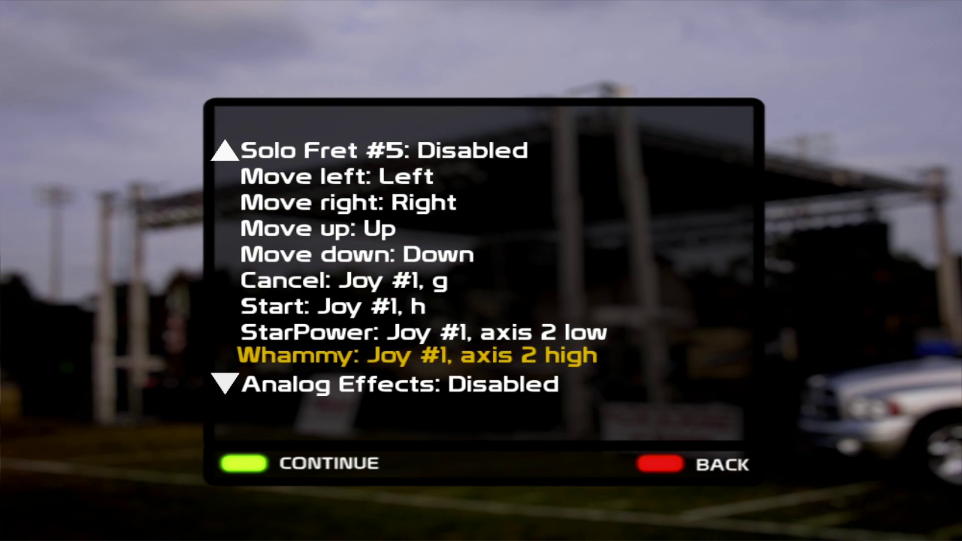
key("Escape")
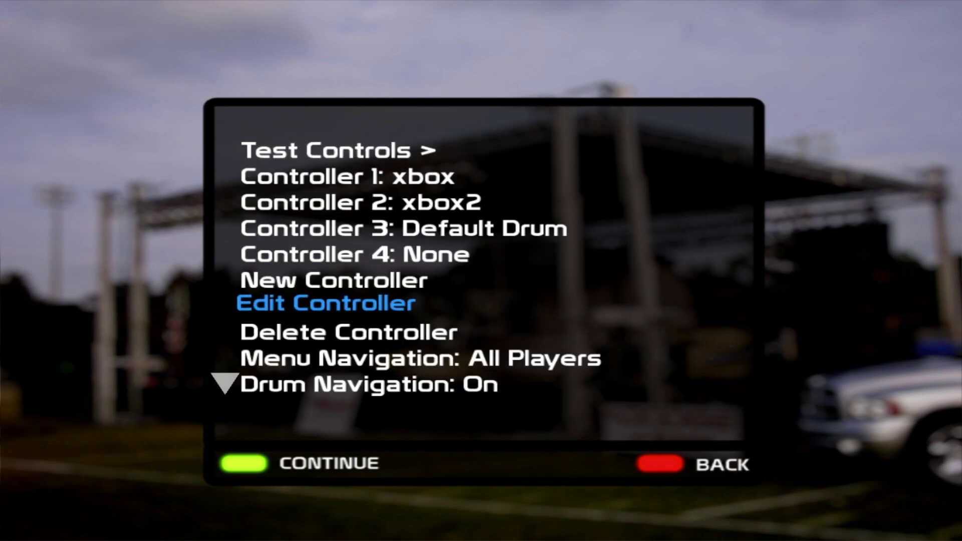
Step: Reopen the xbox profile for editing and check its controller type, picks and five frets
key("Return")
key("Down")
key("Up")
key("Up")
key("Down")
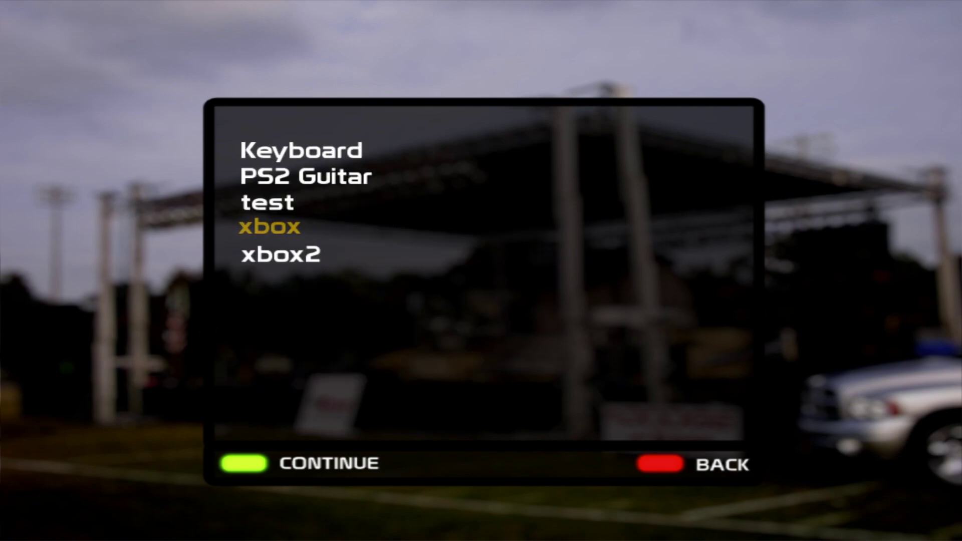
key("Return")
key("Down")
key("Down")
key("Down")
key("Down")
key("Down")
key("Down")
key("Down")
key("Down")
key("Down")
key("Down")
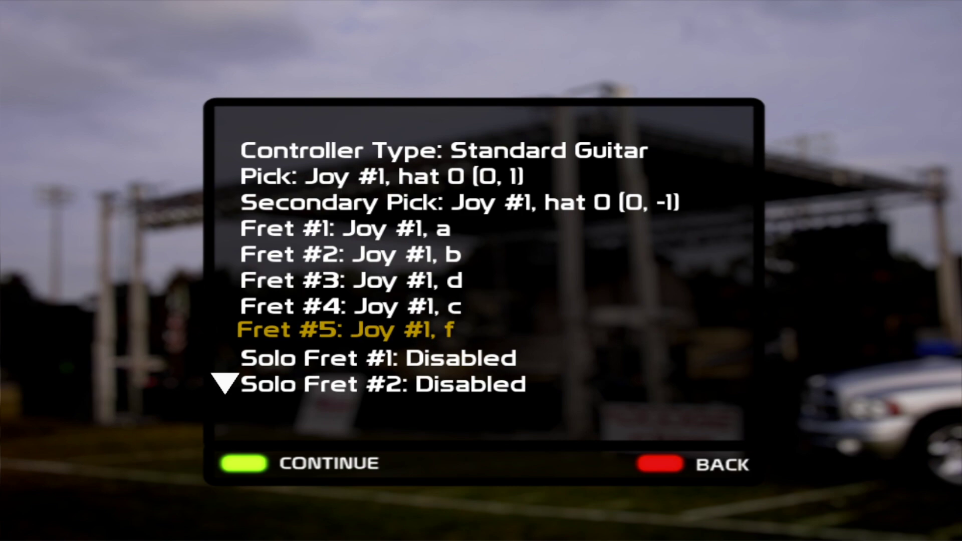
Step: Check the rest of the xbox profile's assignments, from the solo frets down to StarPower and Whammy
key("Down")
key("Down")
key("Down")
key("Down")
key("Down")
key("Down")
key("Down")
key("Down")
key("Down")
key("Down")
key("Down")
key("Down")
key("Down")
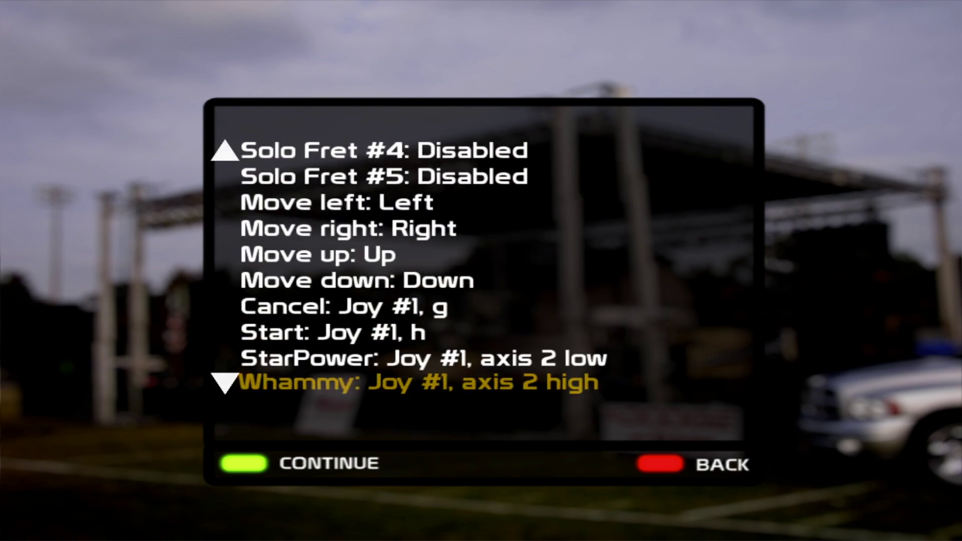
Step: Close the xbox controller profile and return to the main options
key("Escape")
key("Escape")
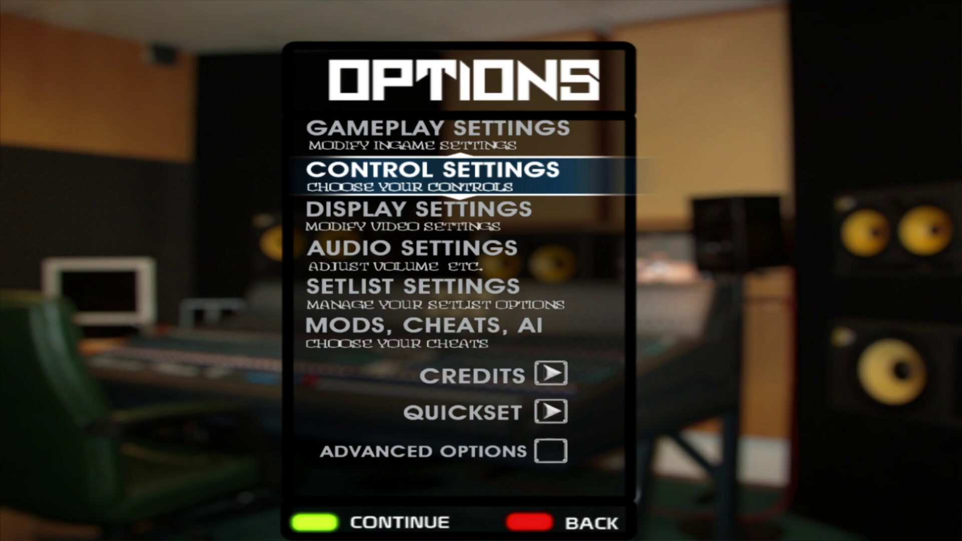
key("Down")
key("Down")
key("Down")
key("Up")
key("Up")
key("Up")
key("Up")
key("Down")
key("Down")
key("Down")
key("Down")
key("Down")
key("Up")
key("Up")
key("Up")
key("Up")
key("Up")
key("Up")
key("Return")
key("Down")
key("Down")
Step: Leave the options and quit Band Hero
key("Escape")
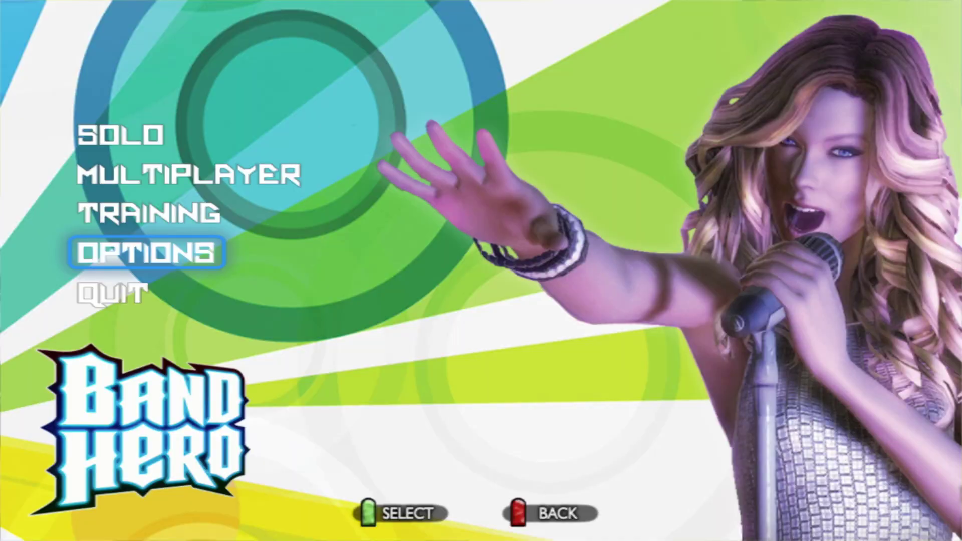
key("Down")
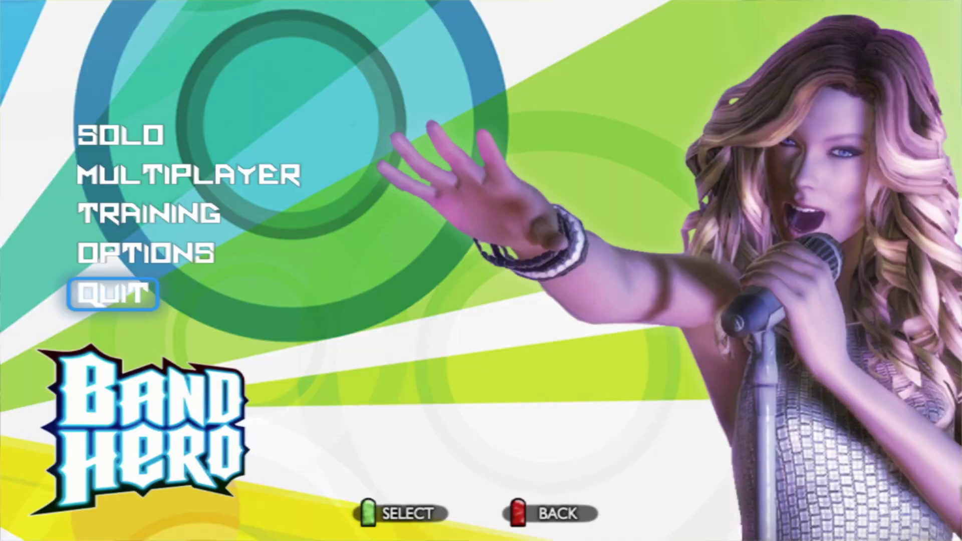
key("Return")
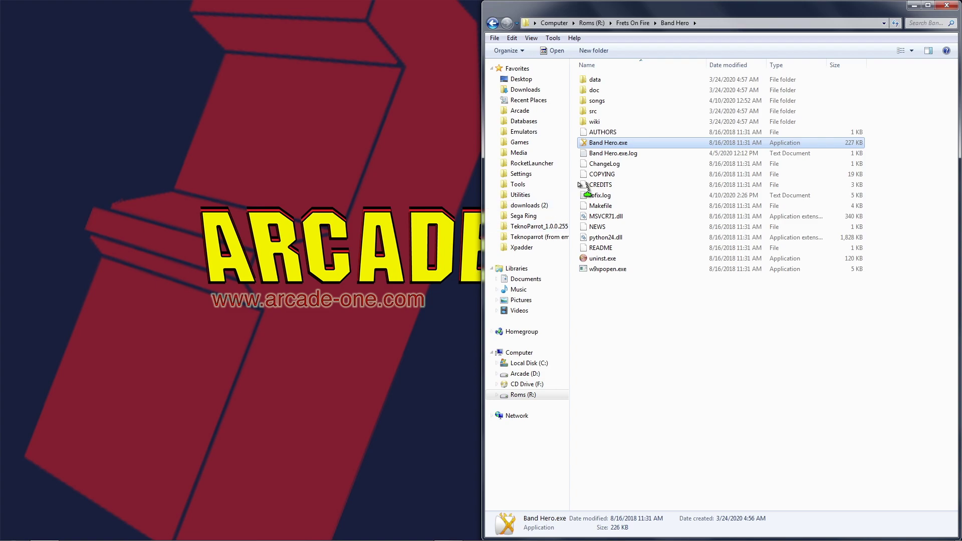
Step: Open the controllers folder inside Band Hero's data\users folder
left_click(628, 327)
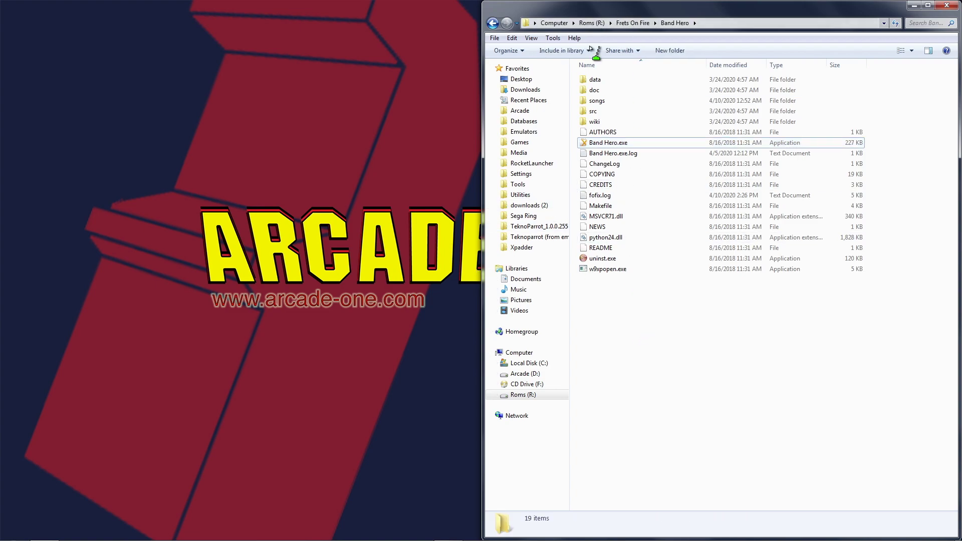
double_click(596, 80)
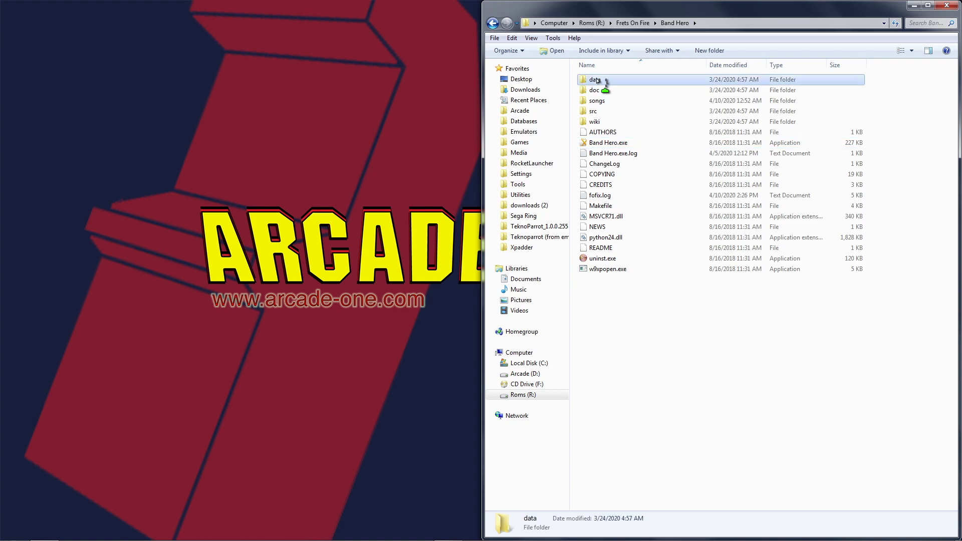
double_click(601, 176)
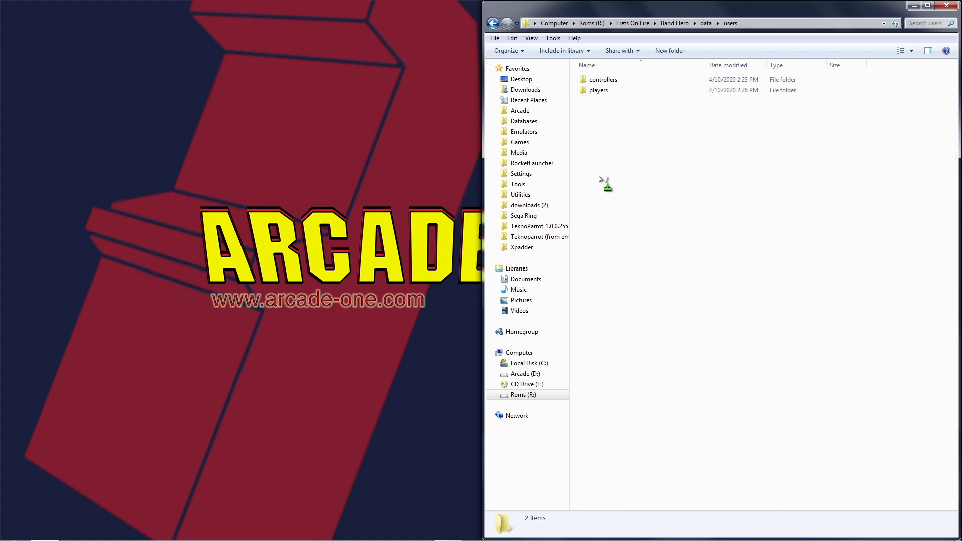
double_click(602, 80)
Step: Copy all the controller profile INI files in Band Hero's controllers folder
left_click_drag(601, 190, 608, 81)
right_click(606, 82)
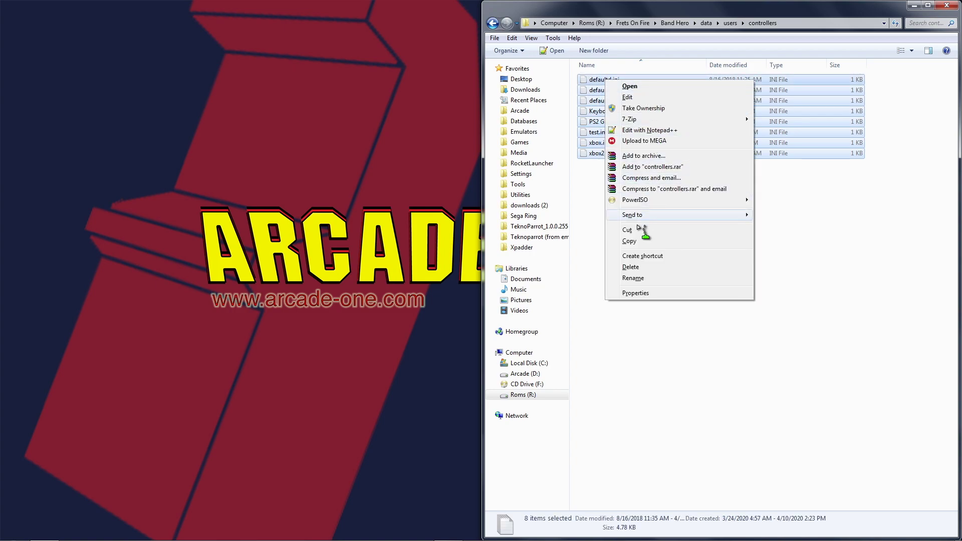
left_click(630, 240)
left_click(638, 236)
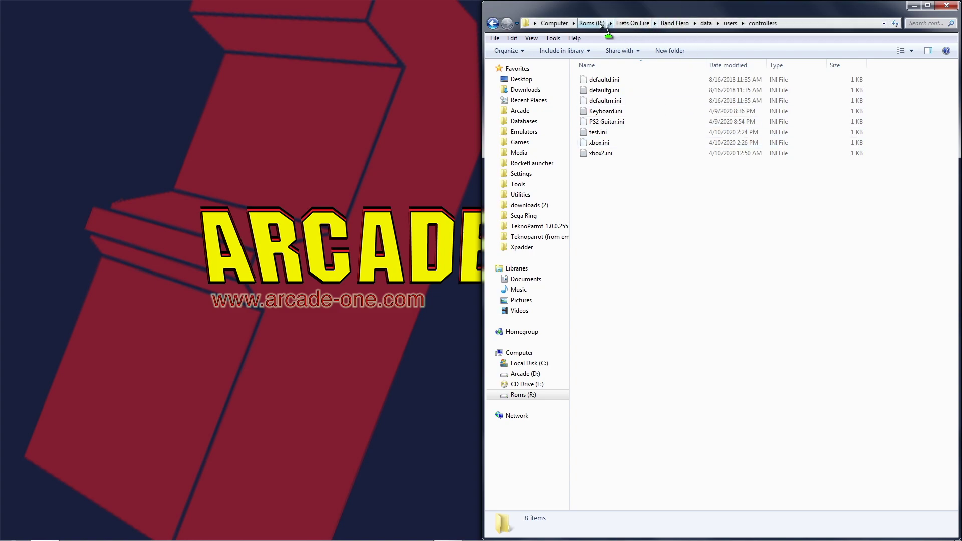
Step: Go back to the Frets On Fire folder and open Guitar Hero Aerosmith's data\users\controllers folder
left_click(625, 24)
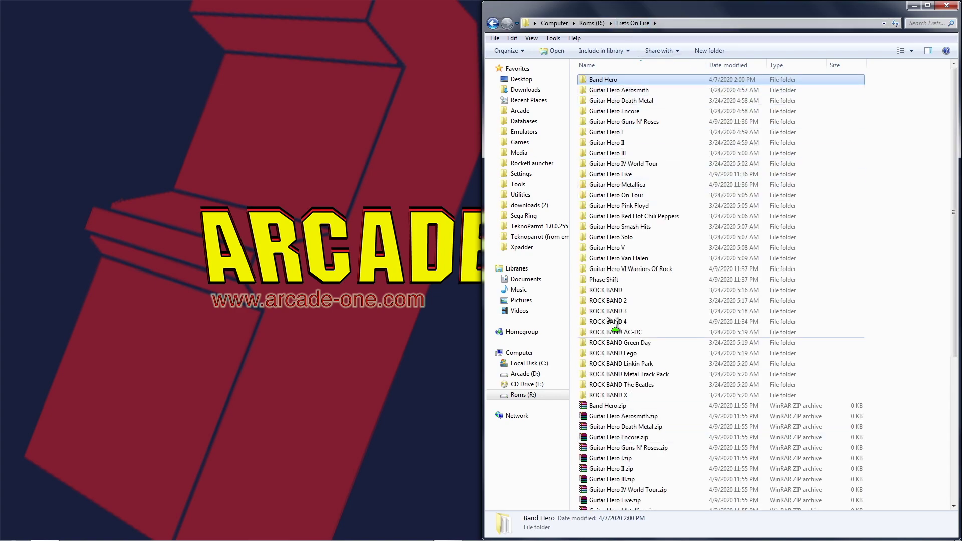
double_click(603, 91)
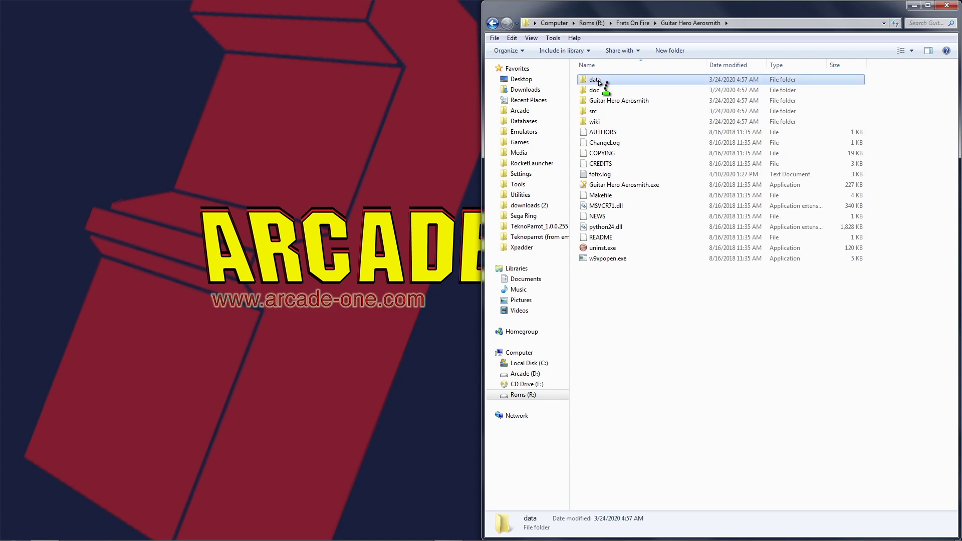
double_click(599, 80)
double_click(600, 179)
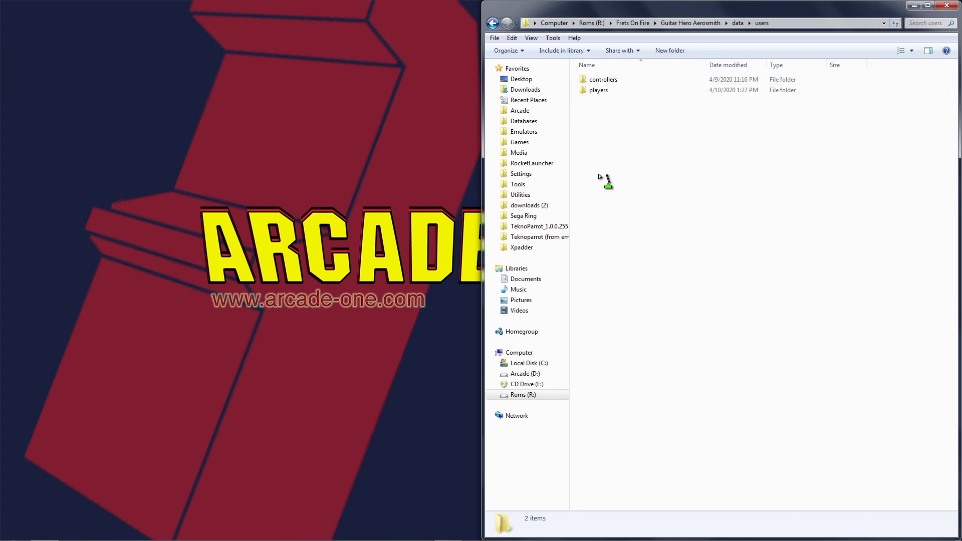
double_click(602, 80)
left_click_drag(609, 184, 601, 80)
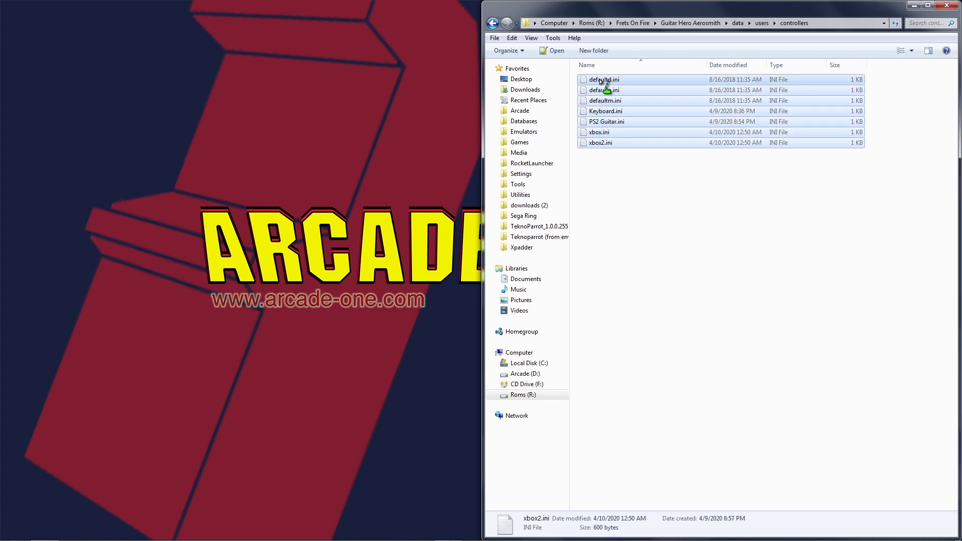
right_click(616, 197)
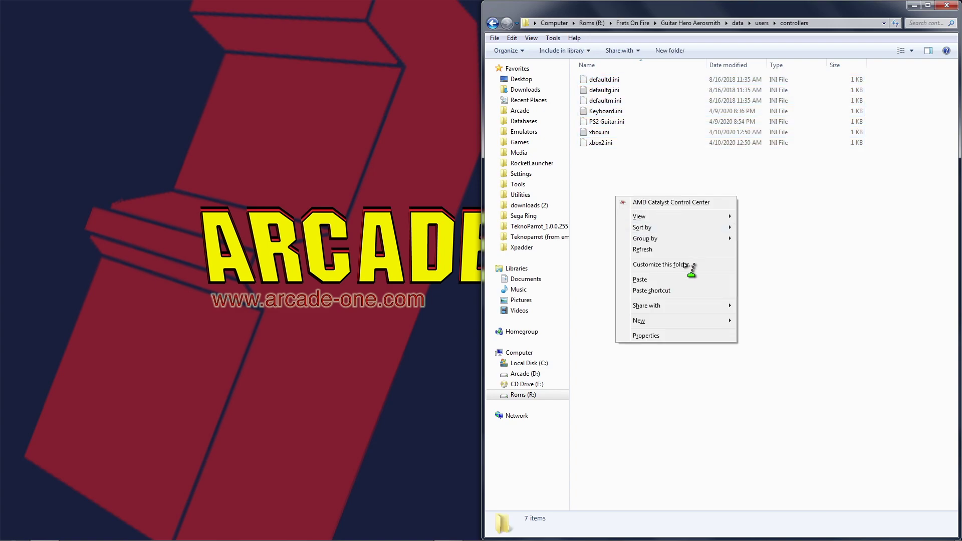
left_click(807, 248)
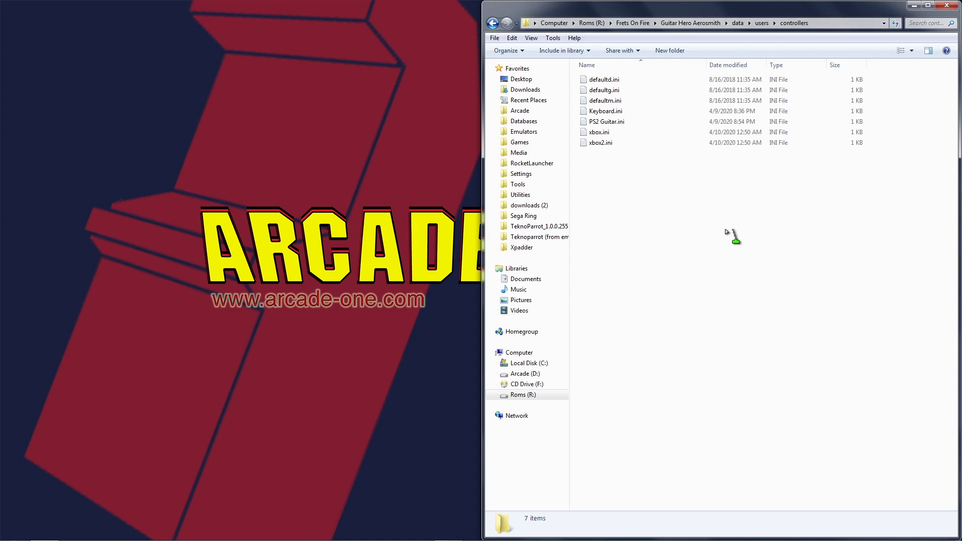
Step: Return to the Frets On Fire folder, open the Guitar Hero Metallica folder and locate Guitar Hero Metallica.exe
left_click(633, 22)
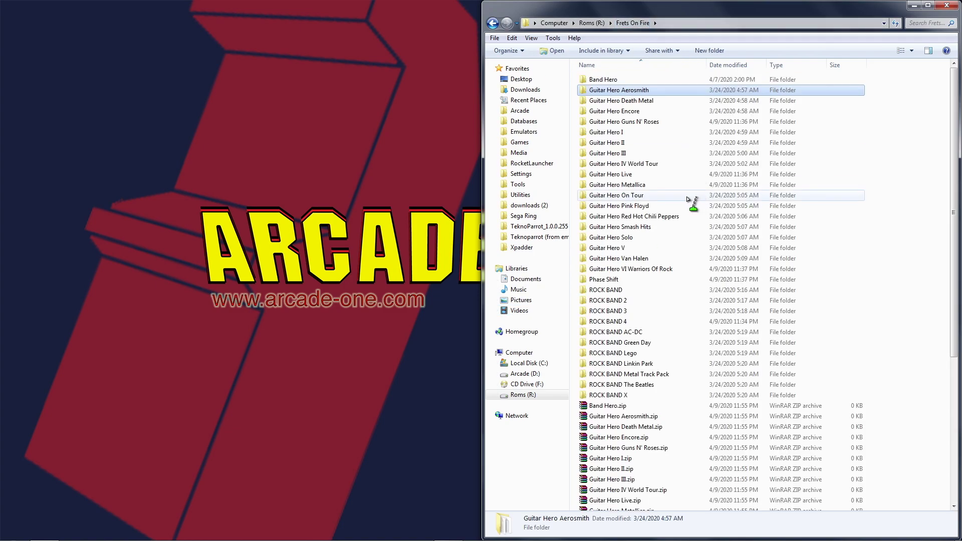
left_click(615, 81)
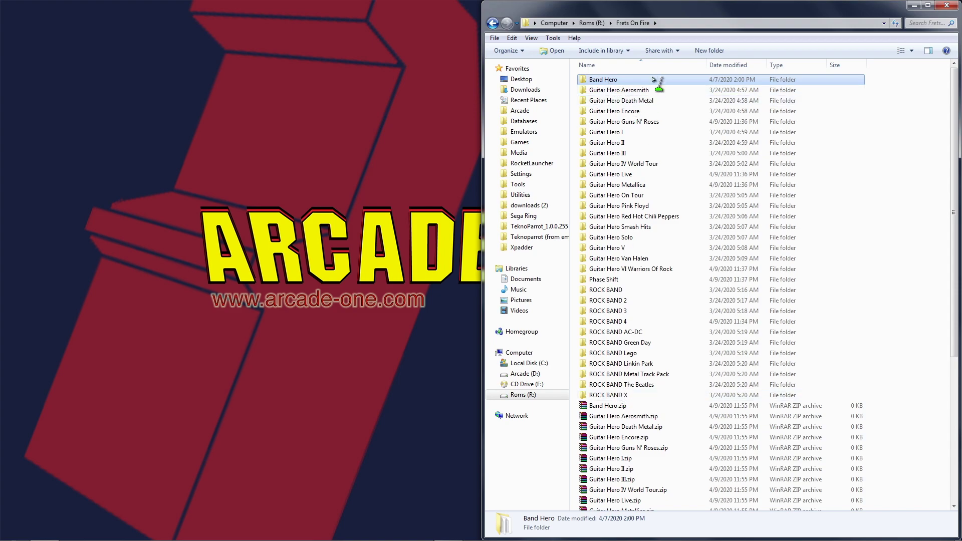
double_click(629, 187)
left_click(592, 196)
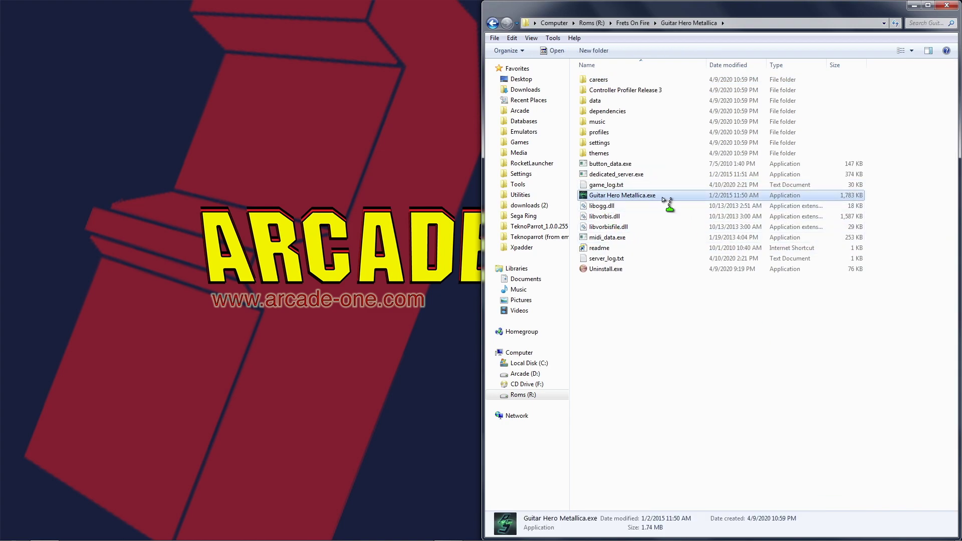
left_click(649, 341)
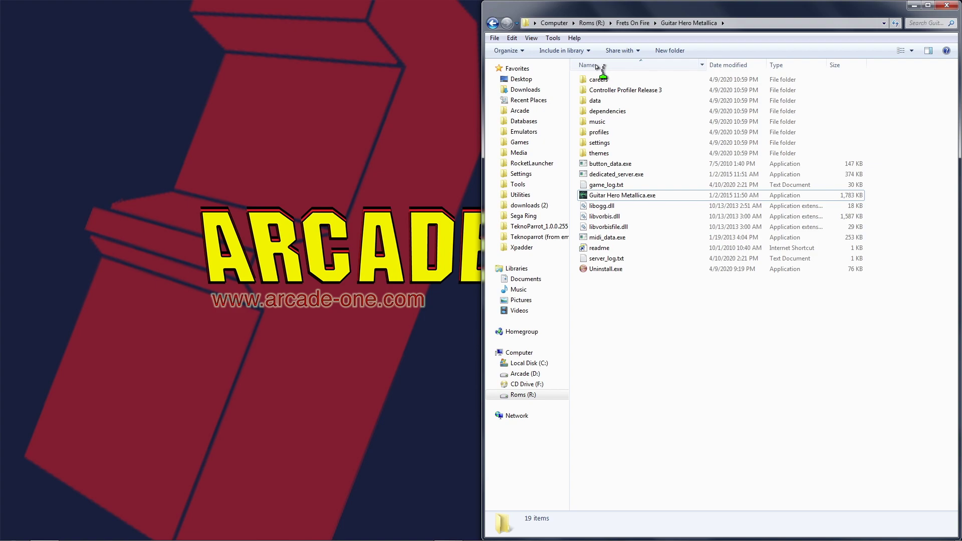
left_click(644, 195)
left_click(634, 320)
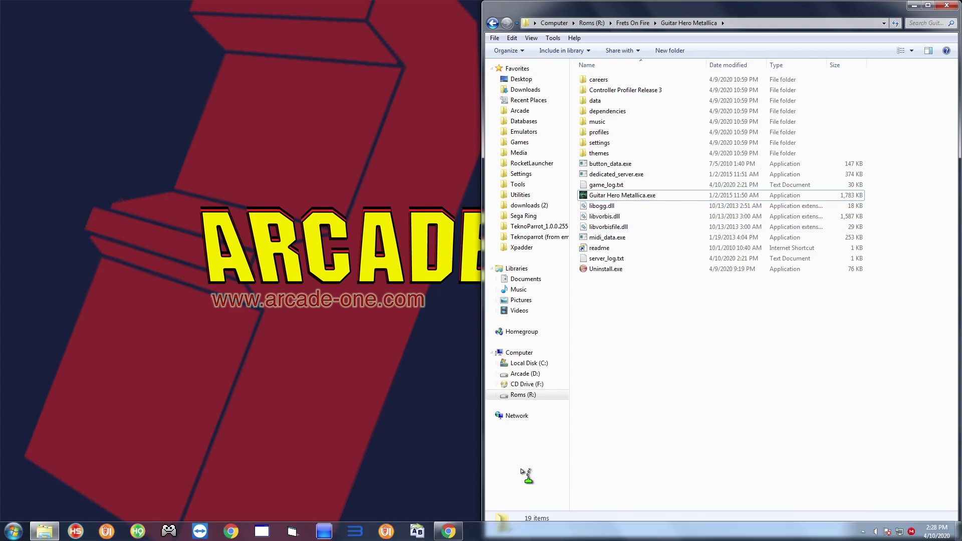
Step: Switch to Chrome to view the Phase Shift requirements and readme page on dwsk.co.uk, and minimize the browser
left_click(448, 531)
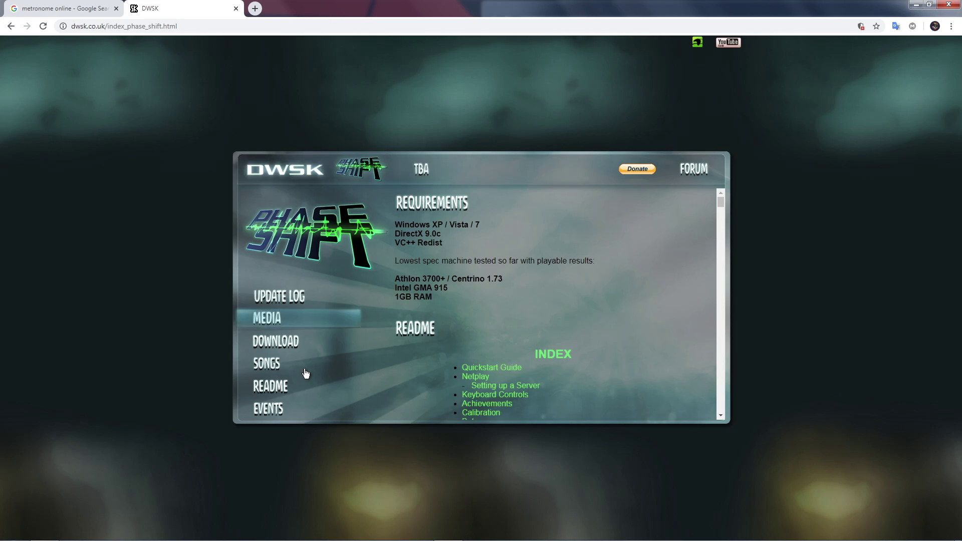
left_click_drag(718, 192, 722, 173)
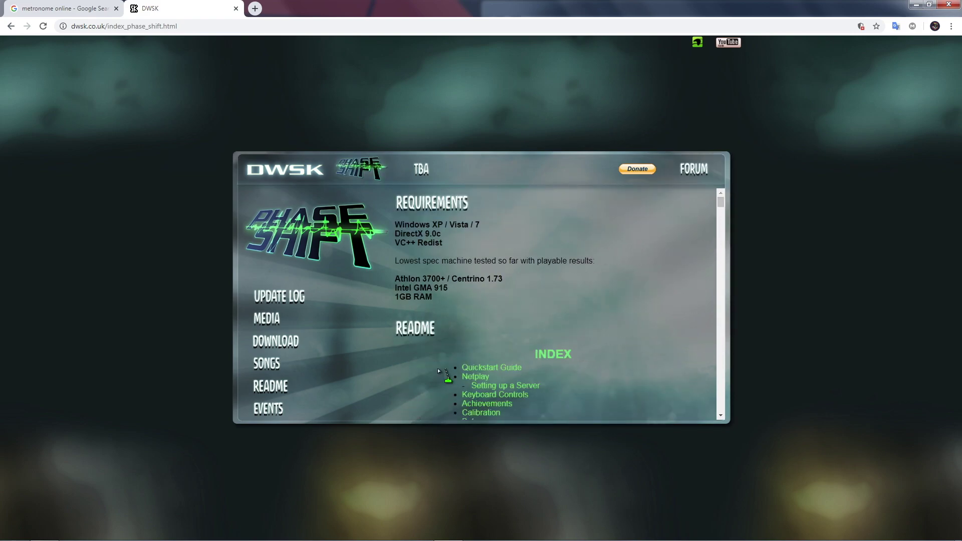
left_click(915, 4)
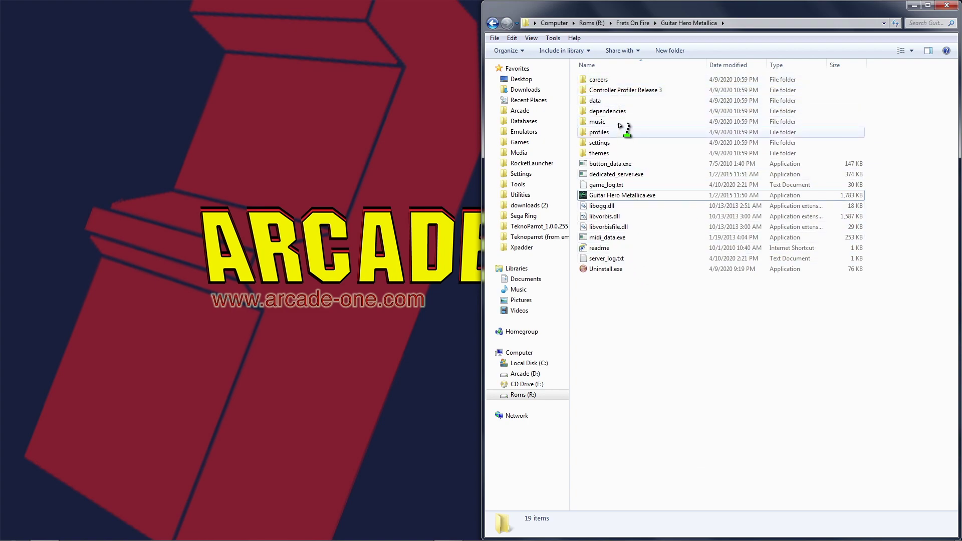
Step: Launch PSCtrl_v1.6.exe from the Controller Profiler Release 3 folder and move its window clear of the folder window
left_click(626, 91)
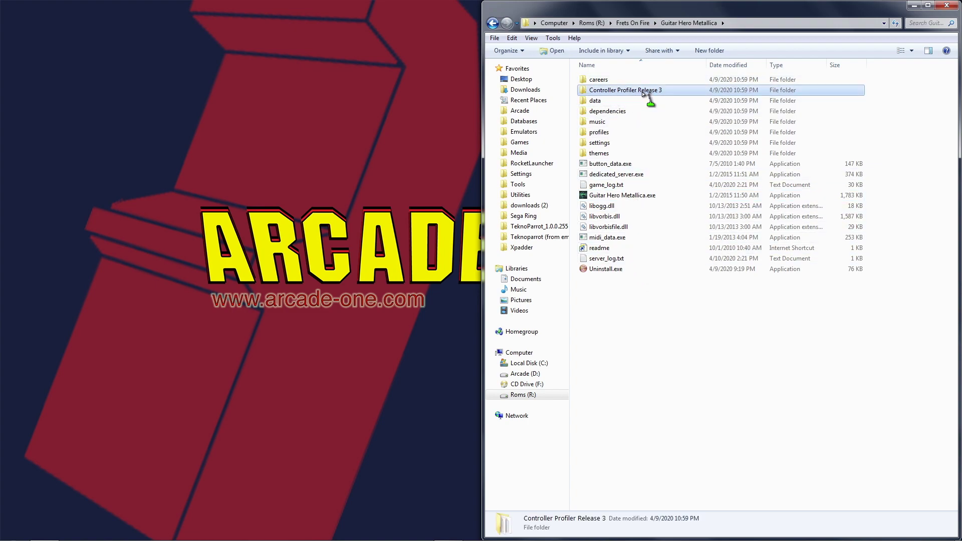
double_click(644, 92)
double_click(601, 123)
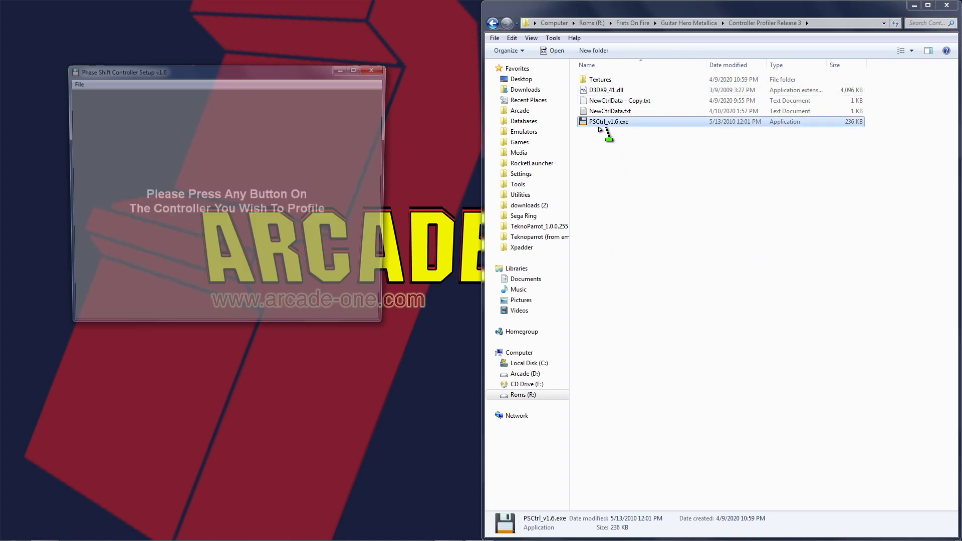
left_click_drag(307, 75, 335, 151)
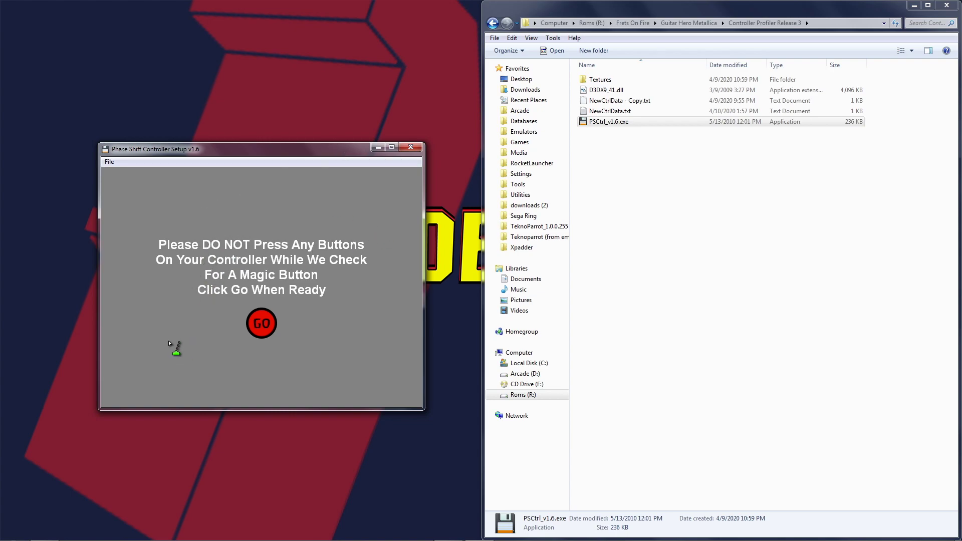
Step: Run the magic button check and choose guitar as the instrument type
left_click(262, 320)
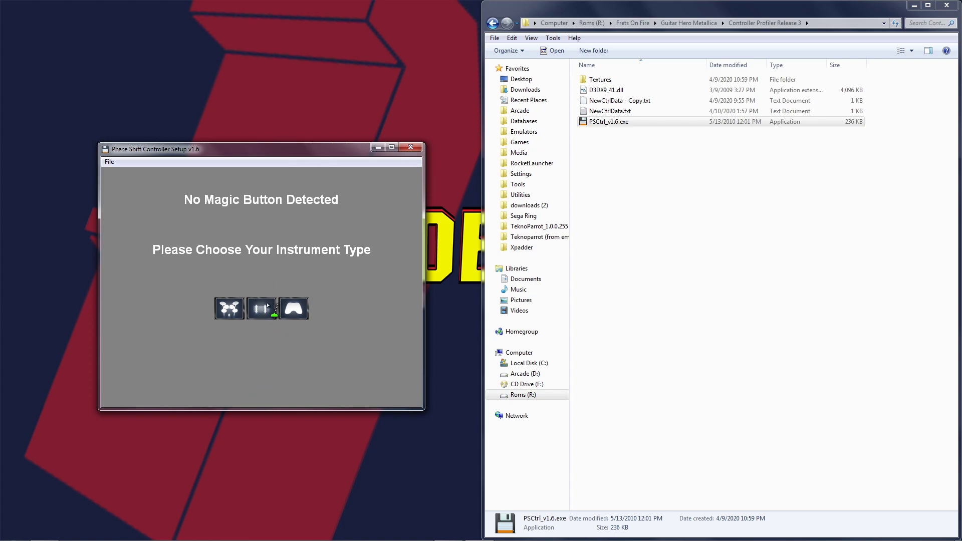
left_click(265, 309)
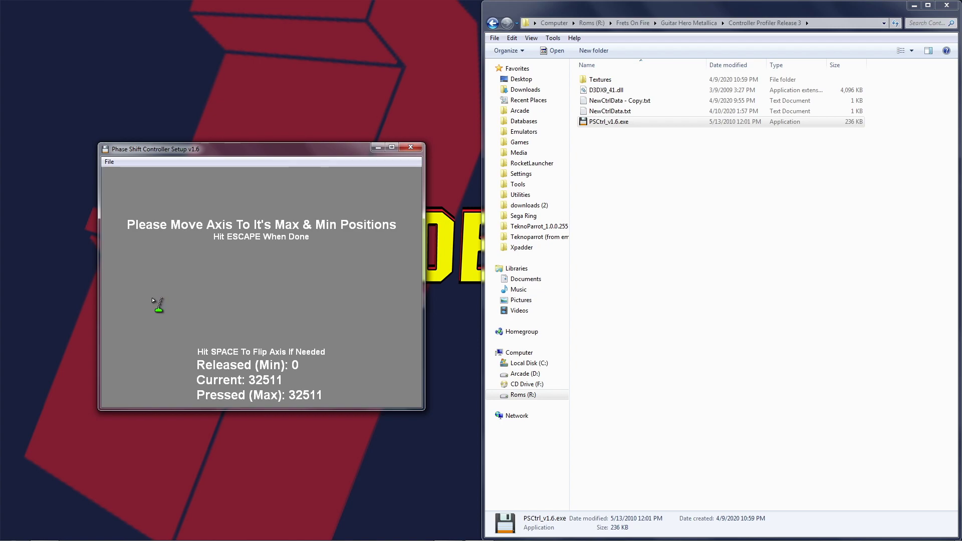
Step: Calibrate the second axis for the Up and Down buttons, skipping the Right and Left button assignments
key("Escape")
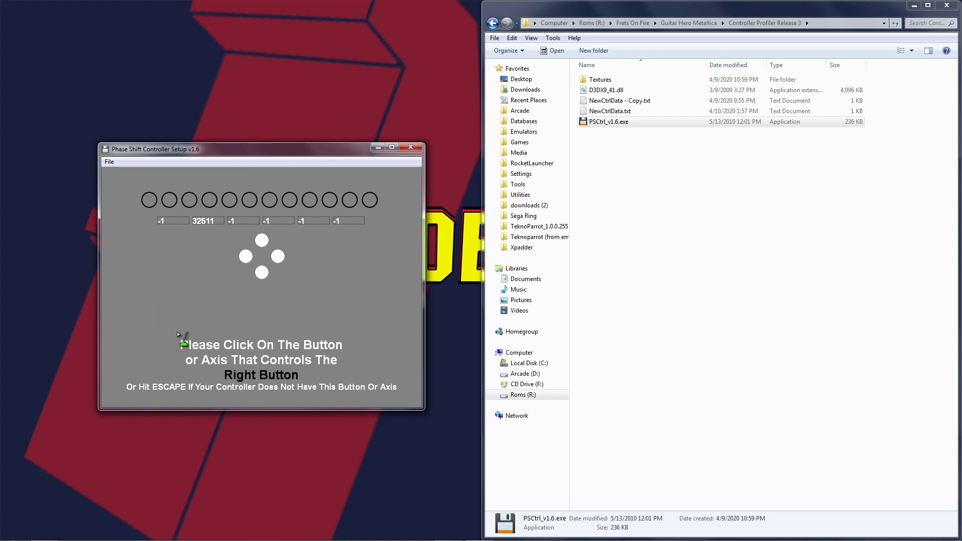
key("Escape")
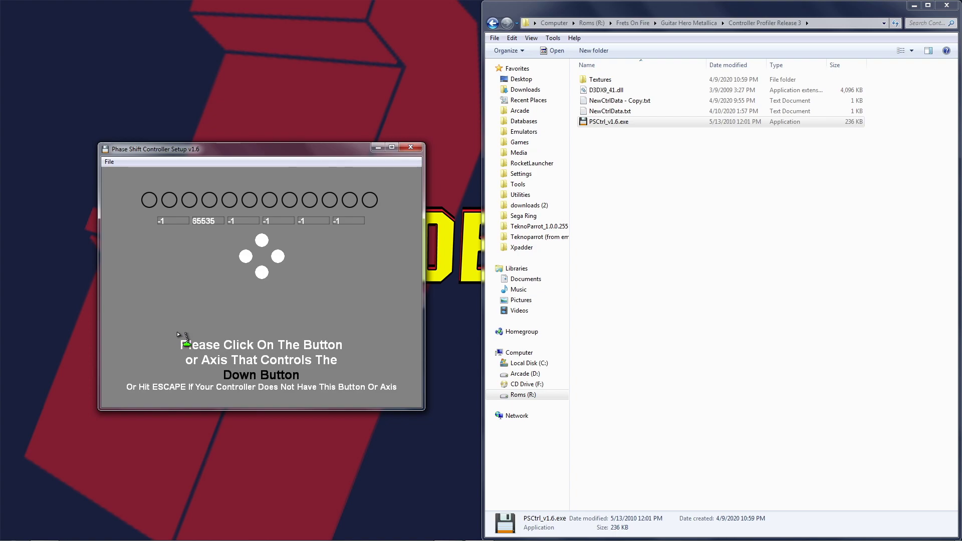
left_click(199, 226)
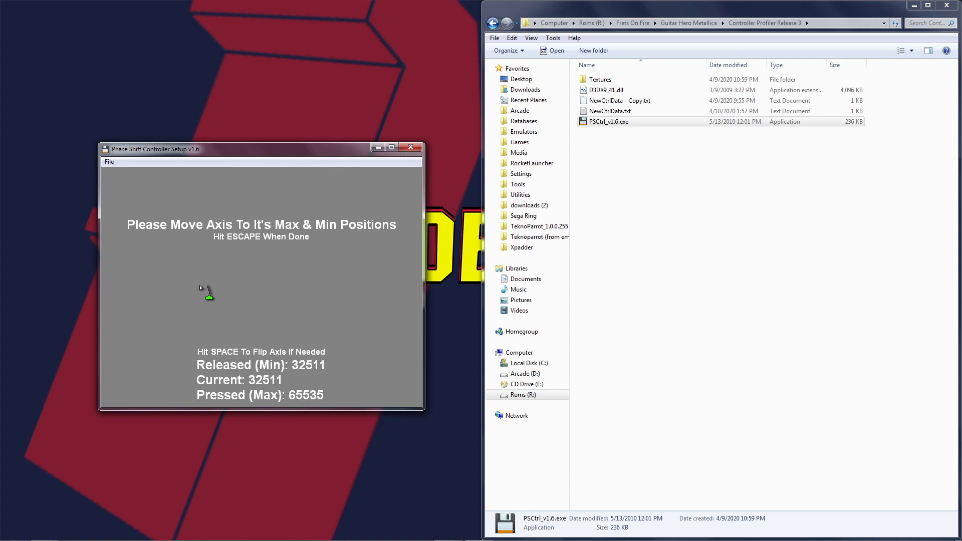
key("Escape")
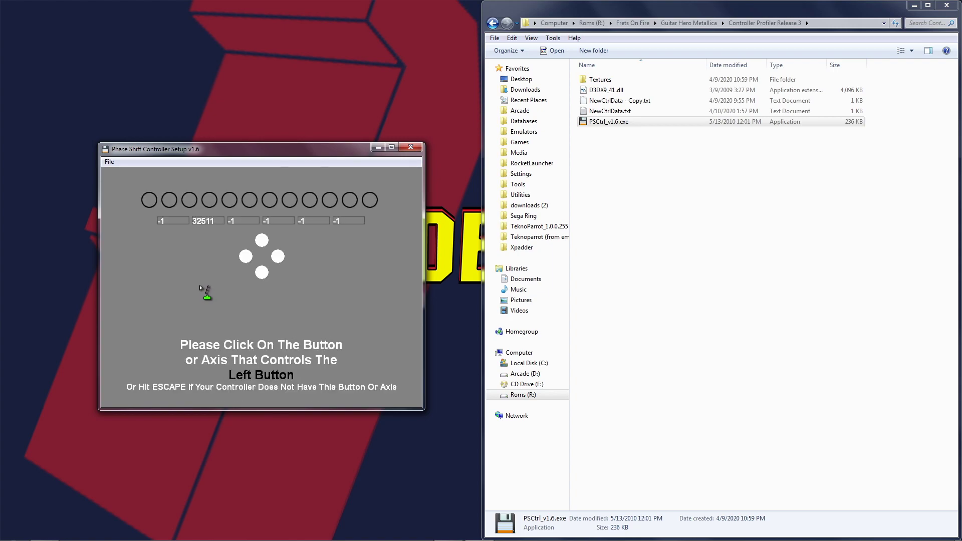
key("Escape")
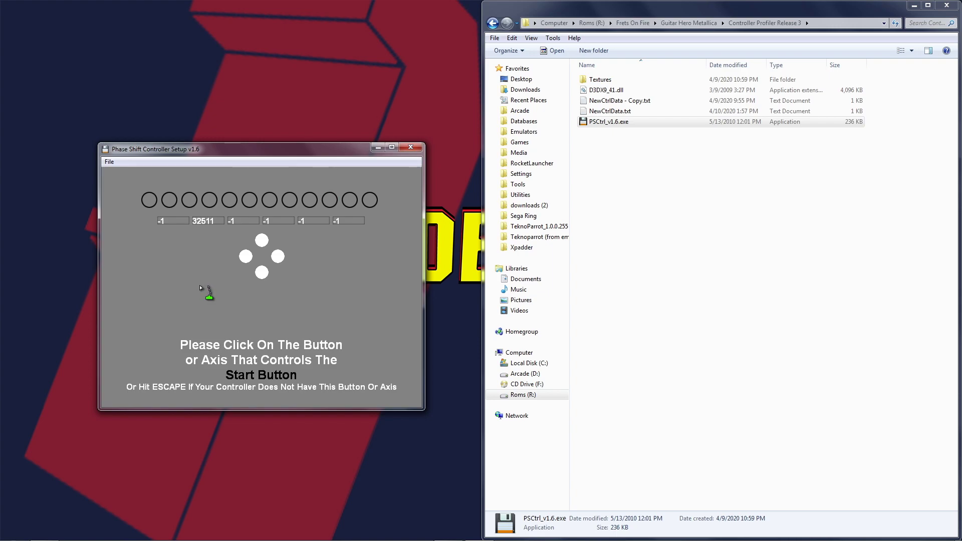
Step: Assign the tenth controller button to Start and the ninth to Back or Star Power
left_click(337, 200)
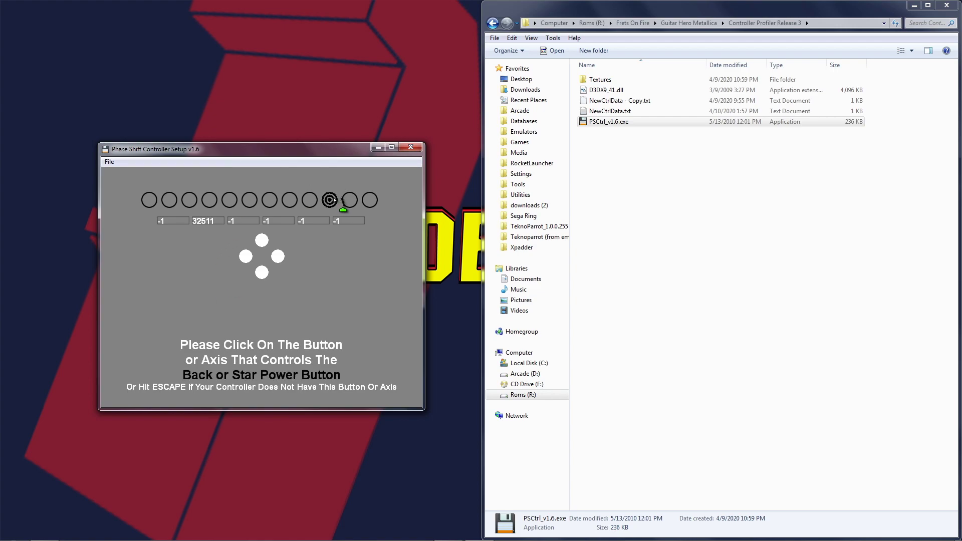
left_click(303, 198)
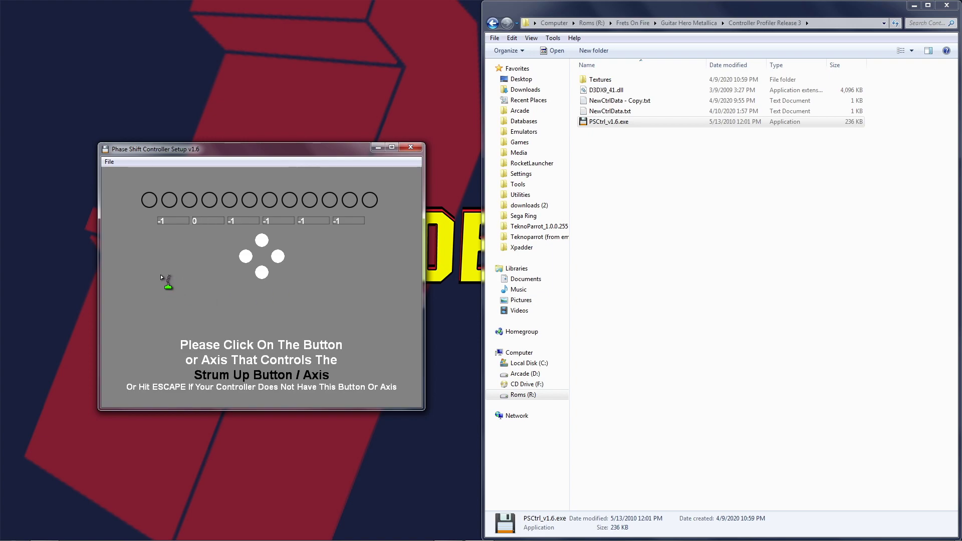
Step: Calibrate the second axis for the Strum Up and Strum Down assignments
left_click(209, 219)
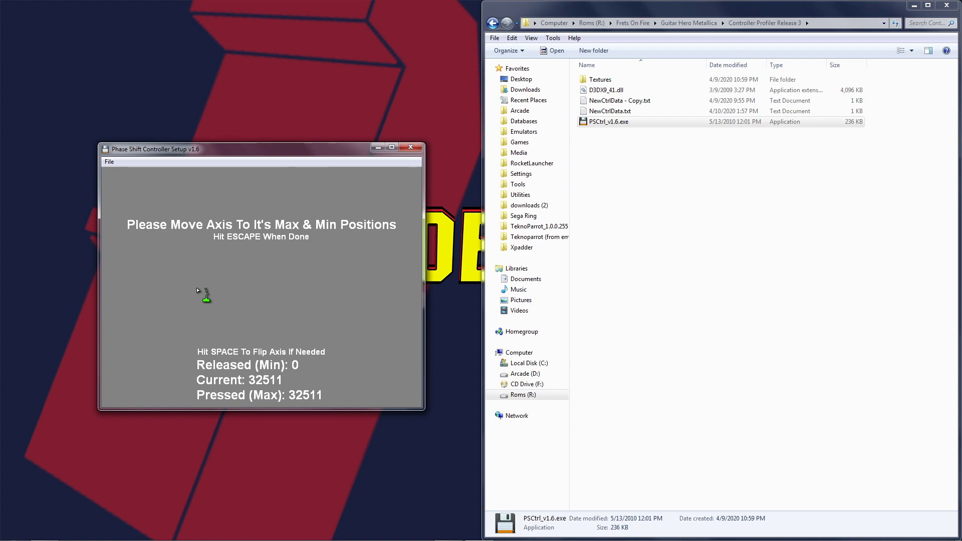
key("Escape")
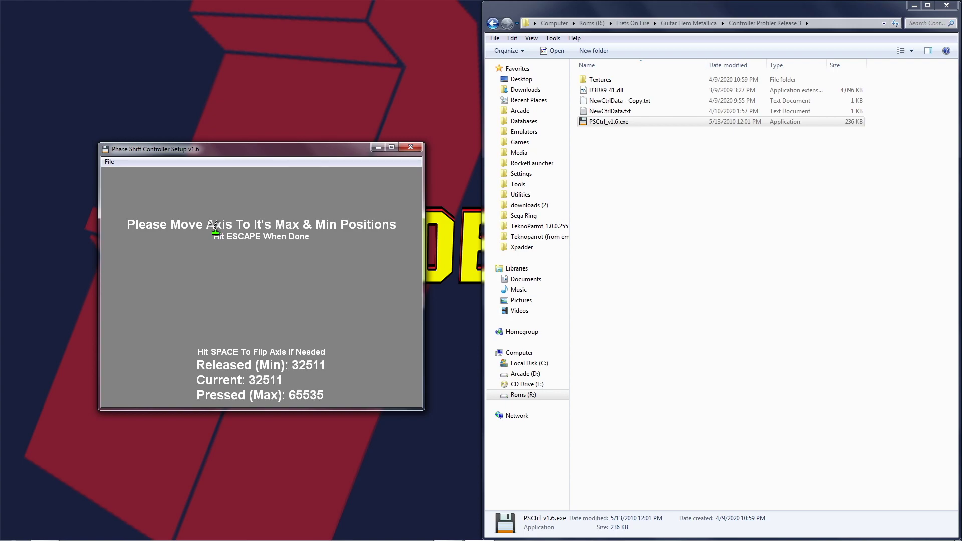
key("Escape")
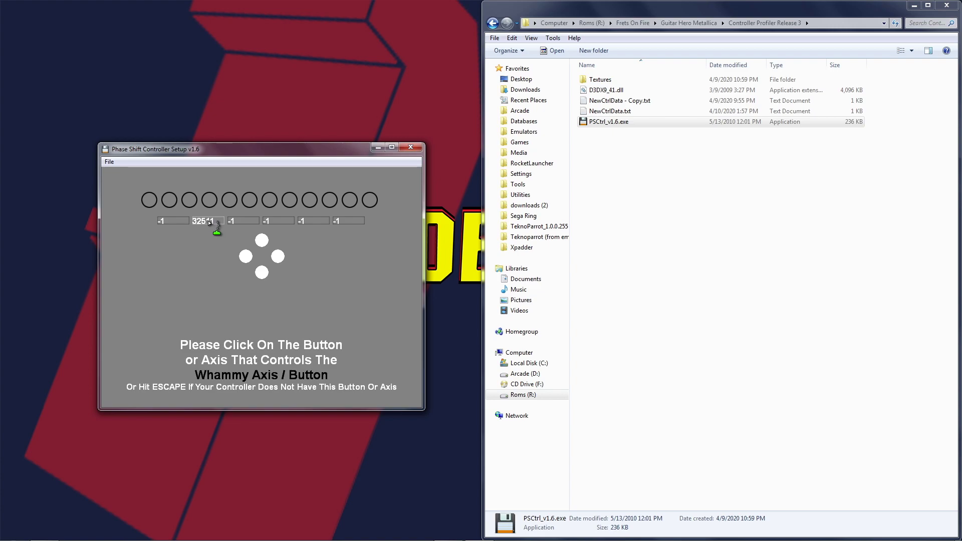
Step: Skip the whammy, slider and tilt assignments to generate the controller data file, and close the controller setup program
key("Escape")
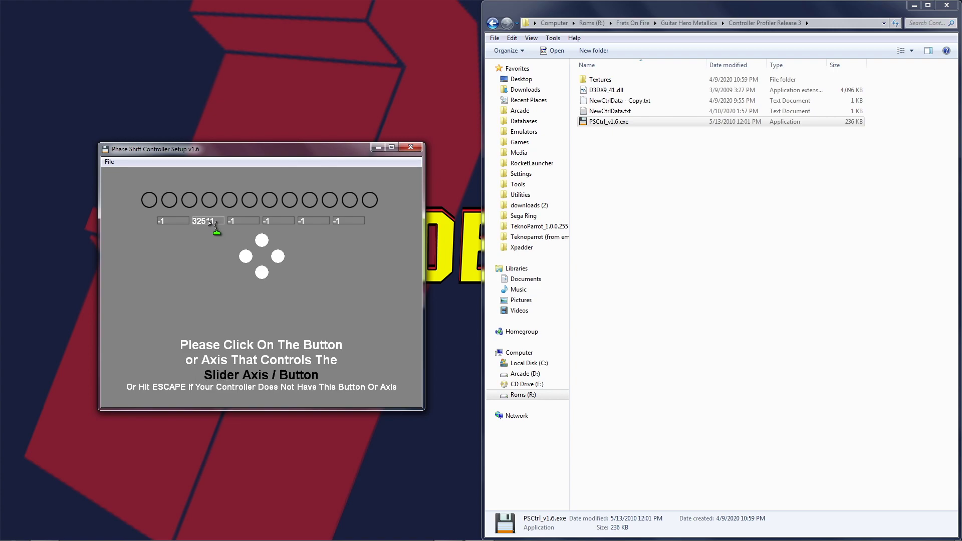
key("Escape")
key("Escape")
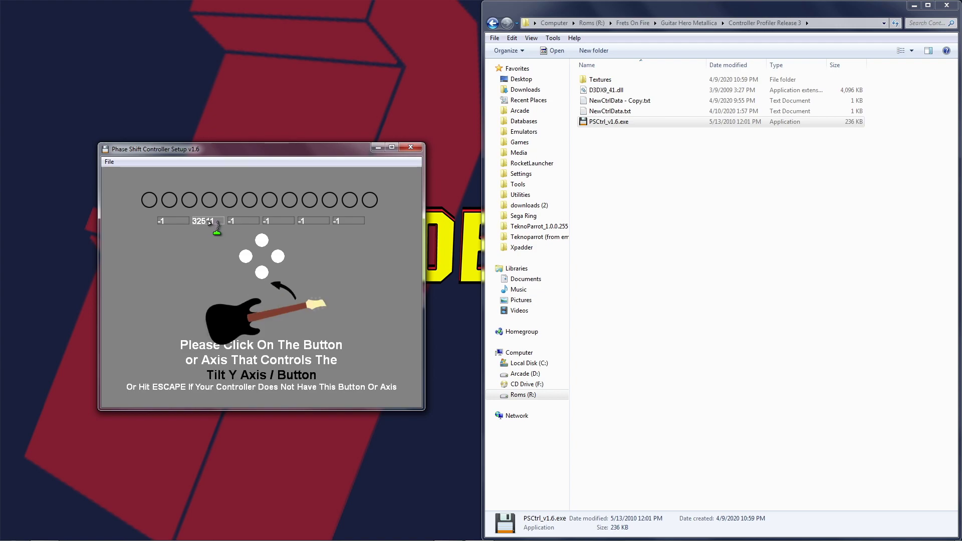
key("Escape")
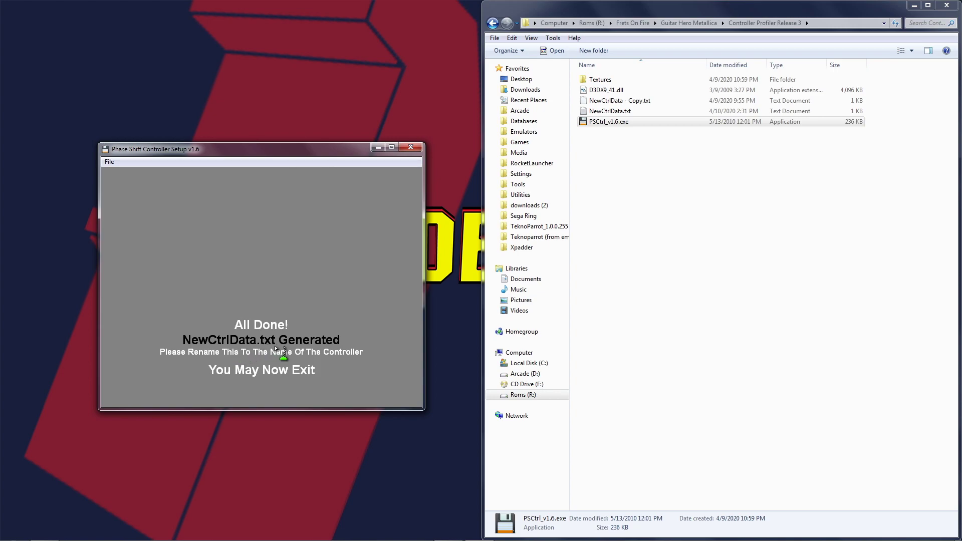
left_click_drag(358, 156, 328, 161)
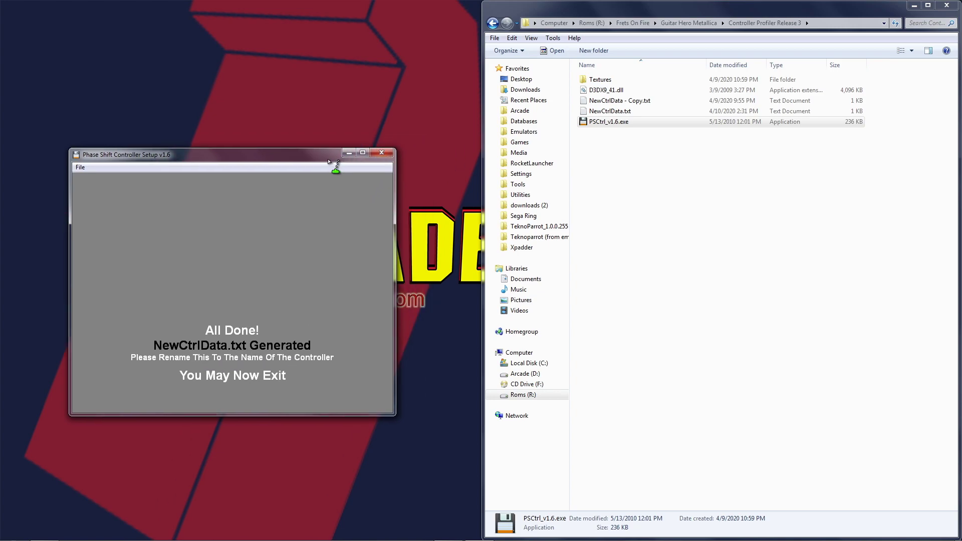
left_click(381, 152)
Step: Copy the whole device block from NewCtrlData.txt and close the file
double_click(605, 110)
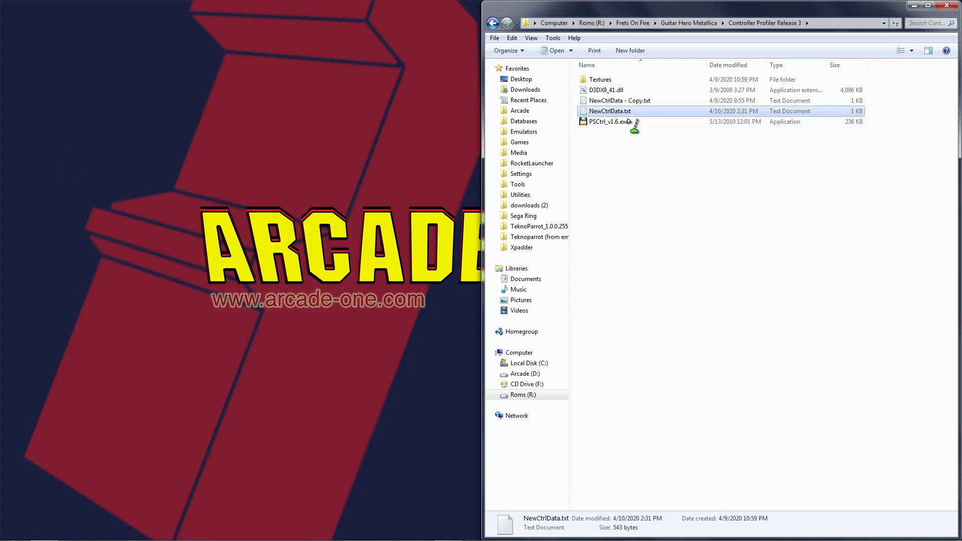
left_click_drag(76, 275, 34, 125)
right_click(65, 144)
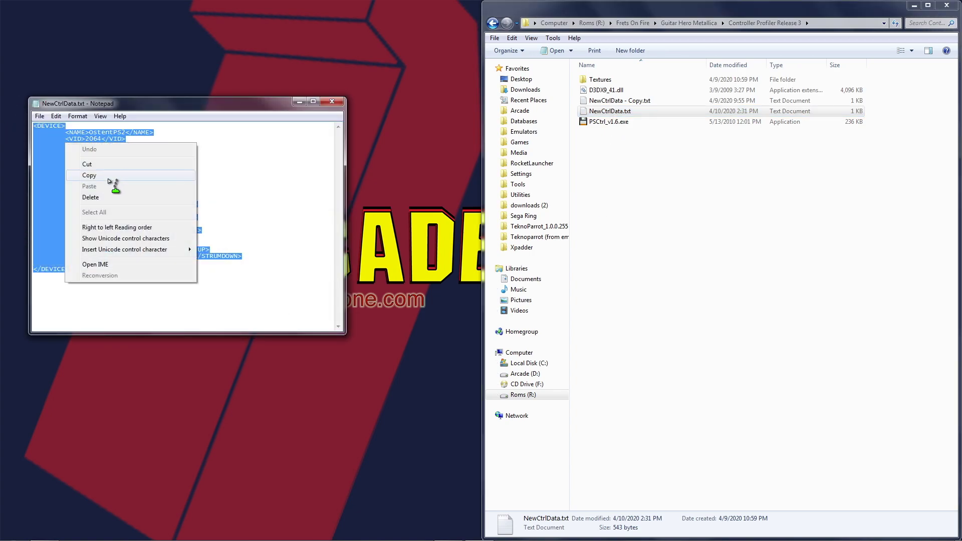
left_click(108, 178)
left_click(331, 101)
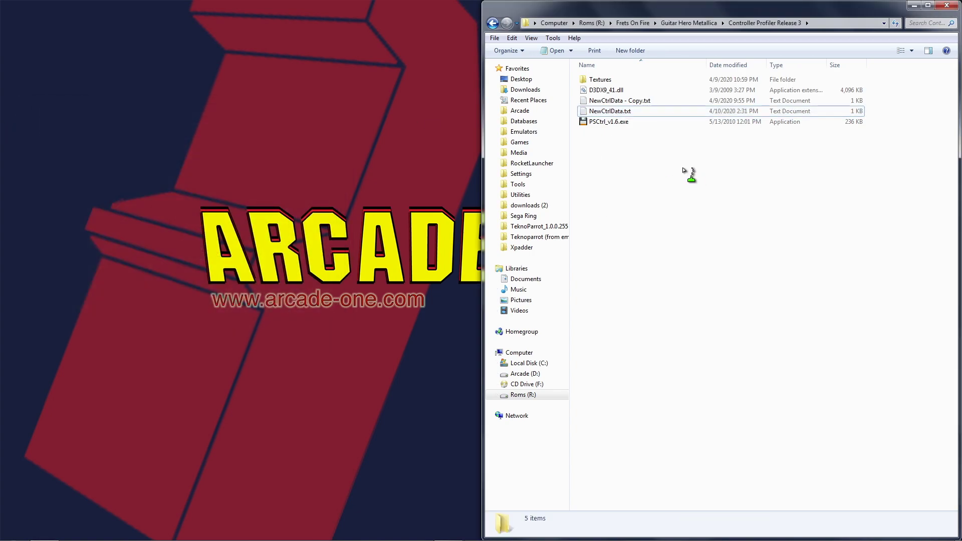
Step: Open device_list.ini from the settings folder of Guitar Hero Metallica
left_click(492, 23)
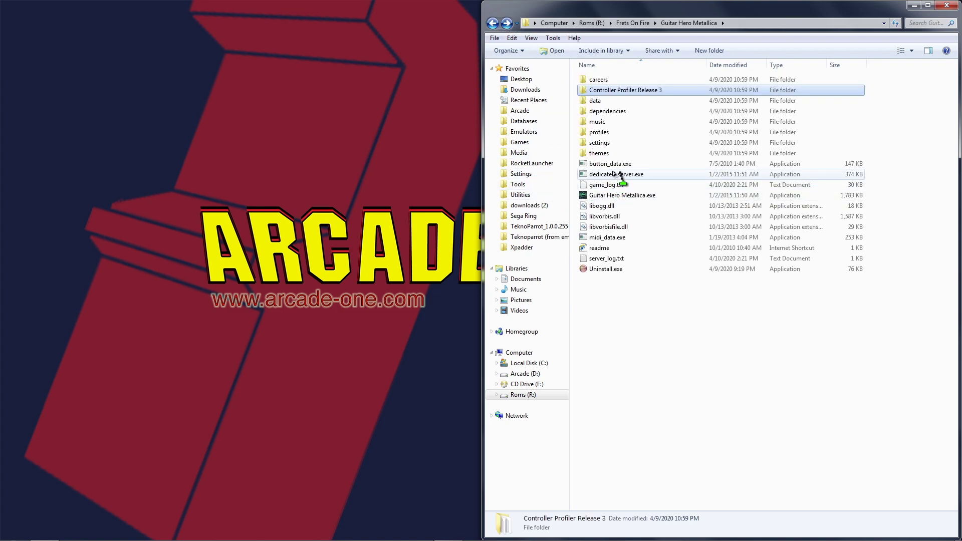
double_click(607, 144)
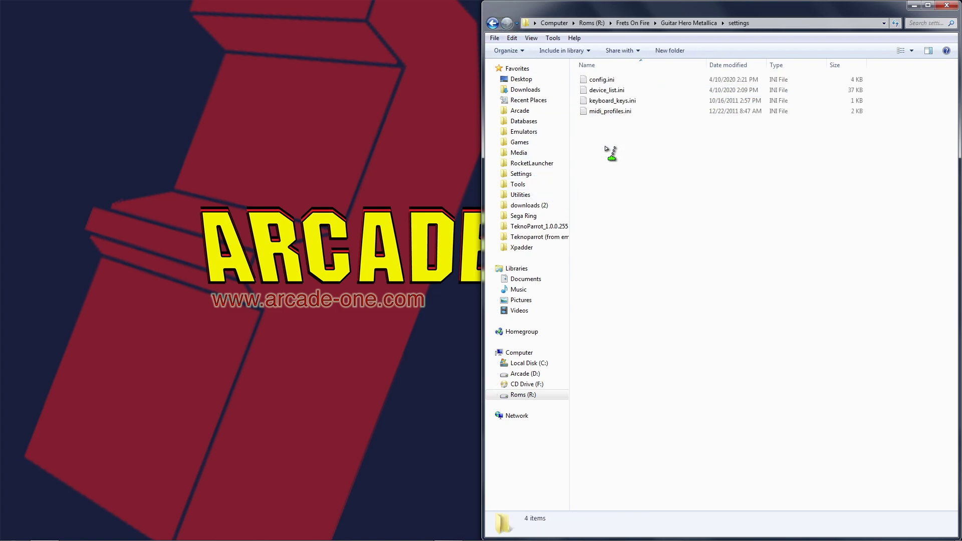
double_click(606, 91)
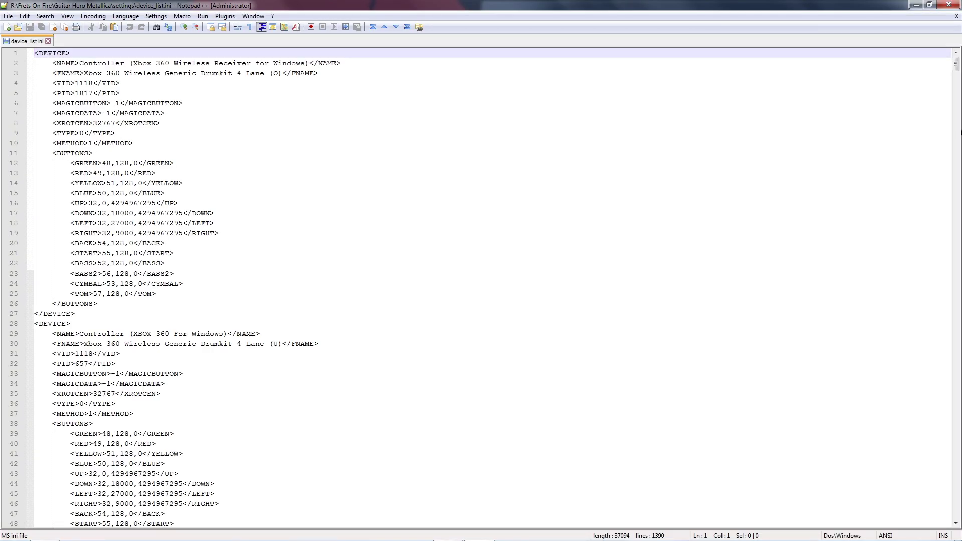
Step: Paste the copied device block above the first device in device_list.ini and remove the blank line left after it
mouse_move(955, 65)
left_mouse_down()
mouse_move(946, 456)
mouse_move(942, 65)
left_mouse_up()
key("Return")
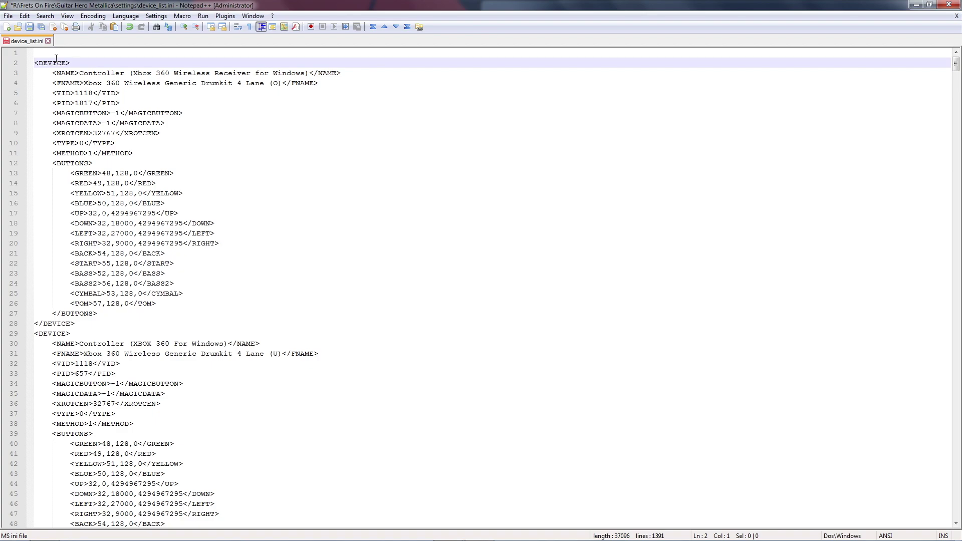
left_click(40, 54)
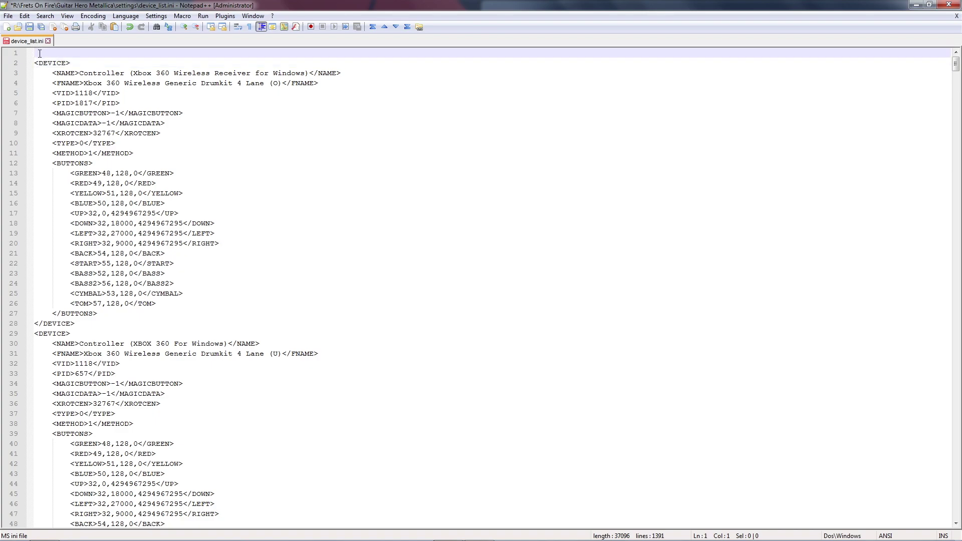
right_click(40, 54)
left_click(83, 81)
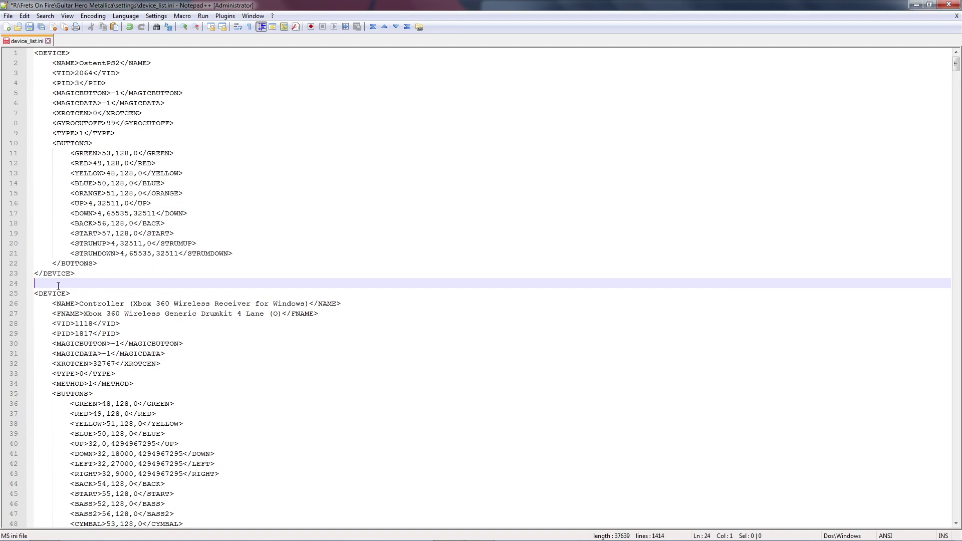
key("Down")
key("Up")
key("BackSpace")
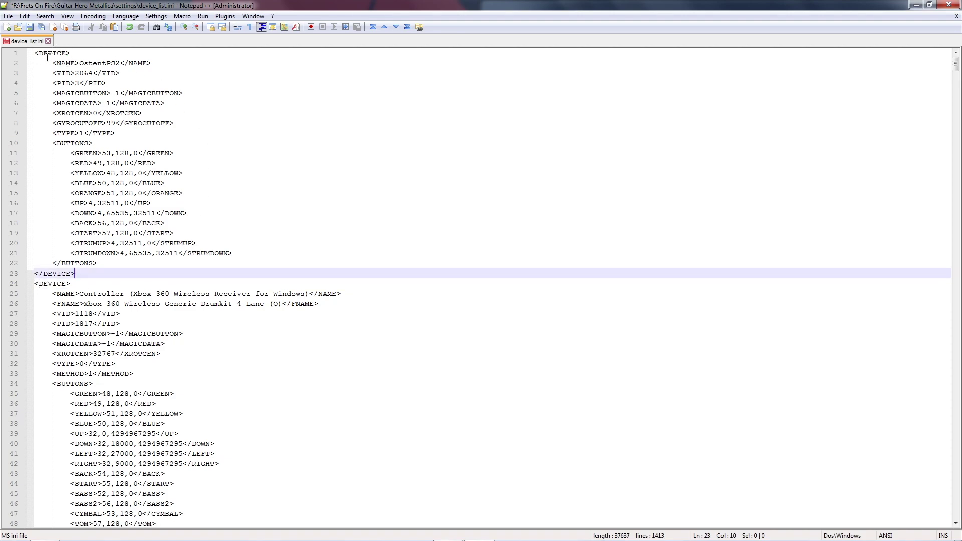
Step: Review the pasted device block's opening and closing DEVICE tags, its NAME entry and the fret button values
left_click_drag(39, 52, 70, 53)
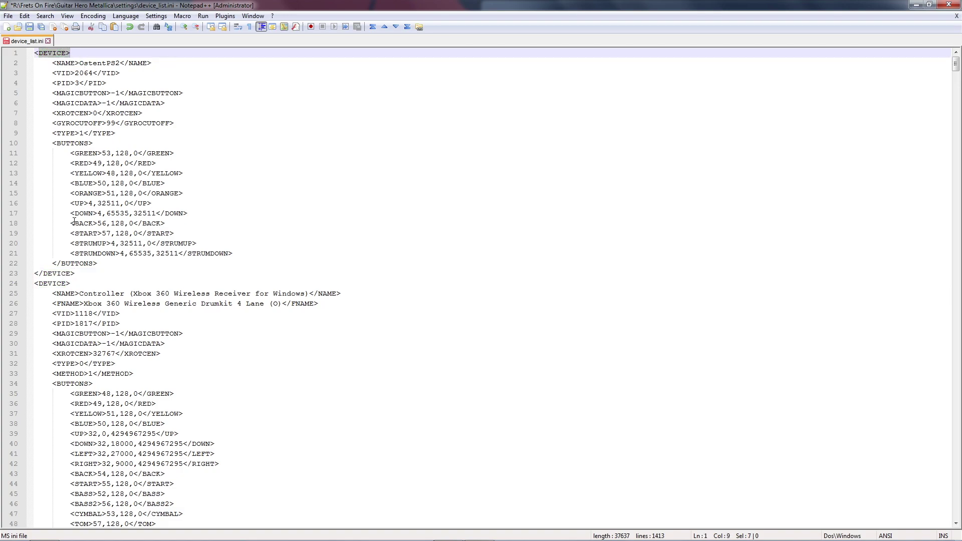
left_click_drag(34, 273, 70, 274)
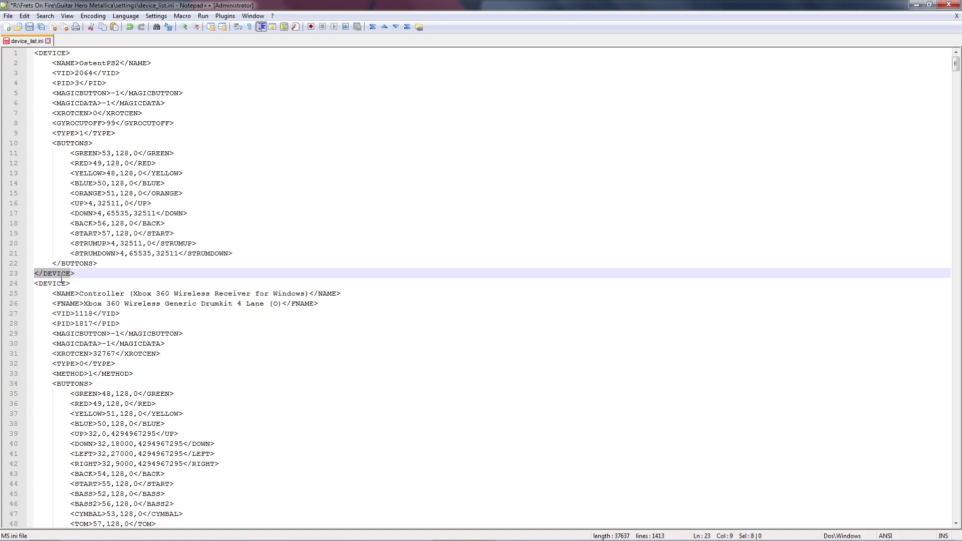
left_click(74, 213)
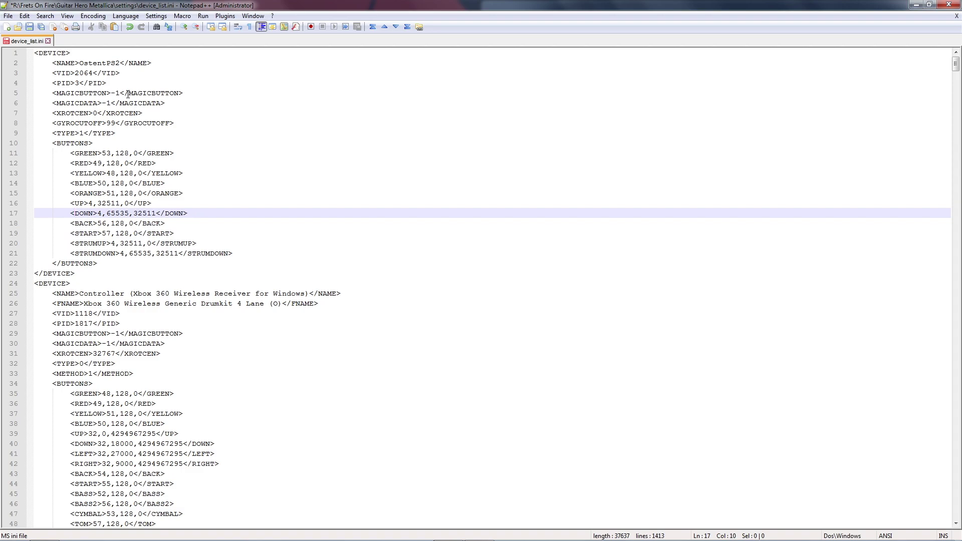
left_click(111, 63)
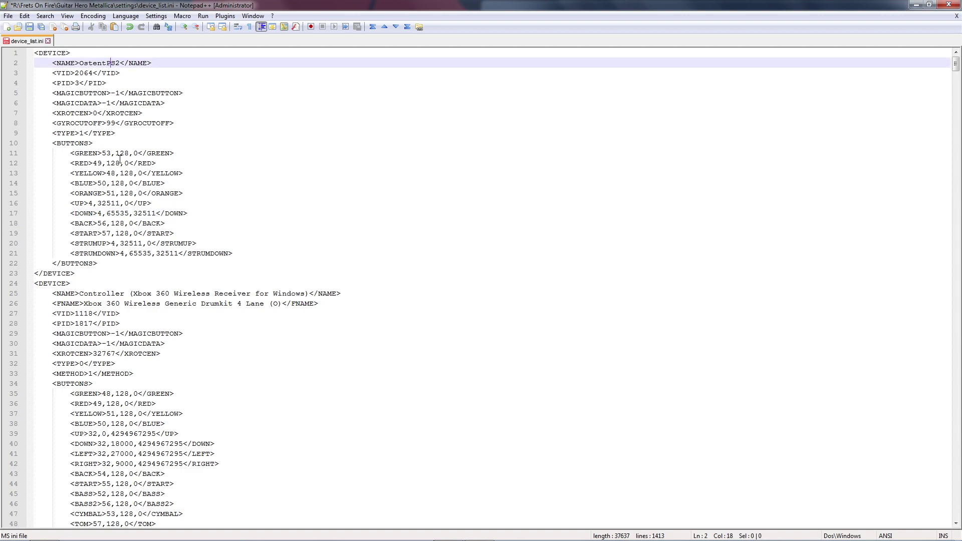
left_click(91, 156)
left_click(102, 163)
left_click(107, 174)
left_click(108, 179)
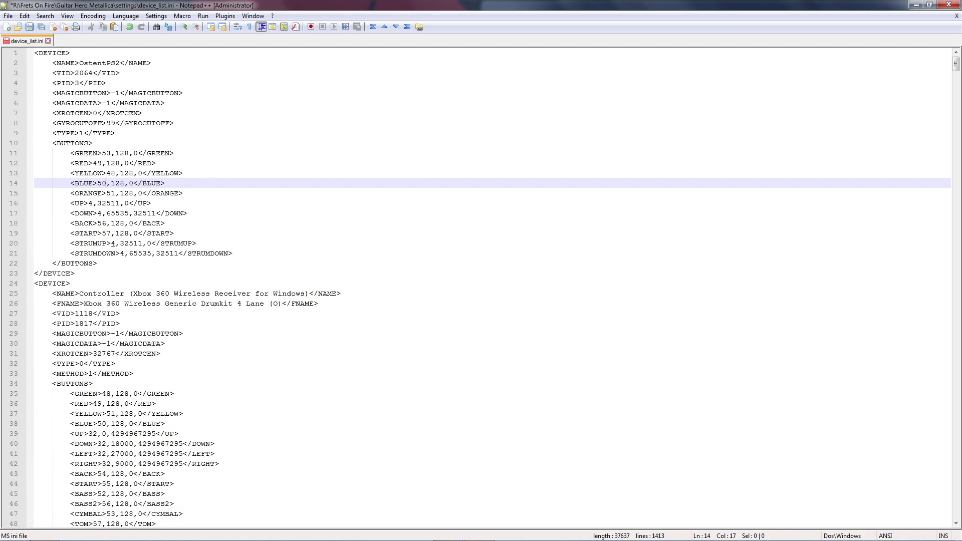
Step: Switch to the File Explorer window and go to the Frets On Fire folder
key("alt+Tab")
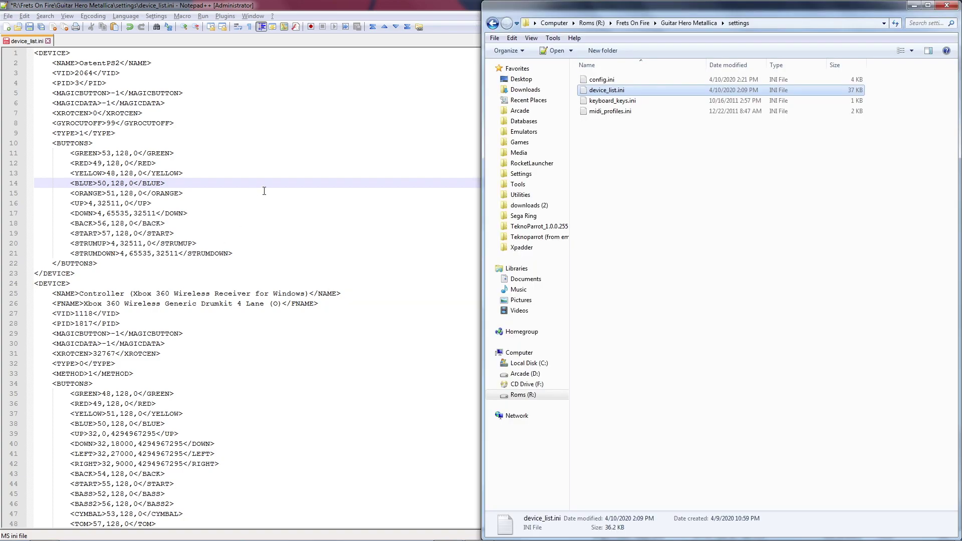
left_click(644, 23)
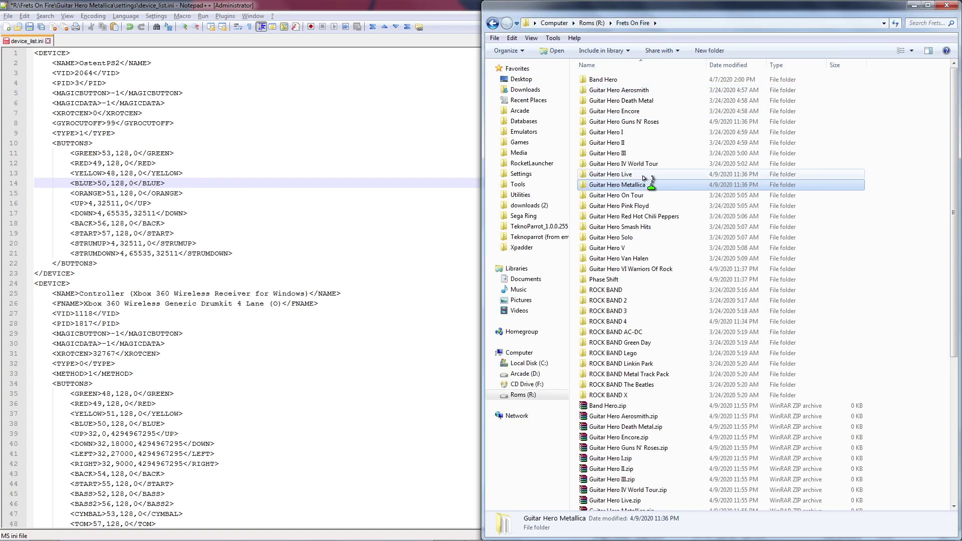